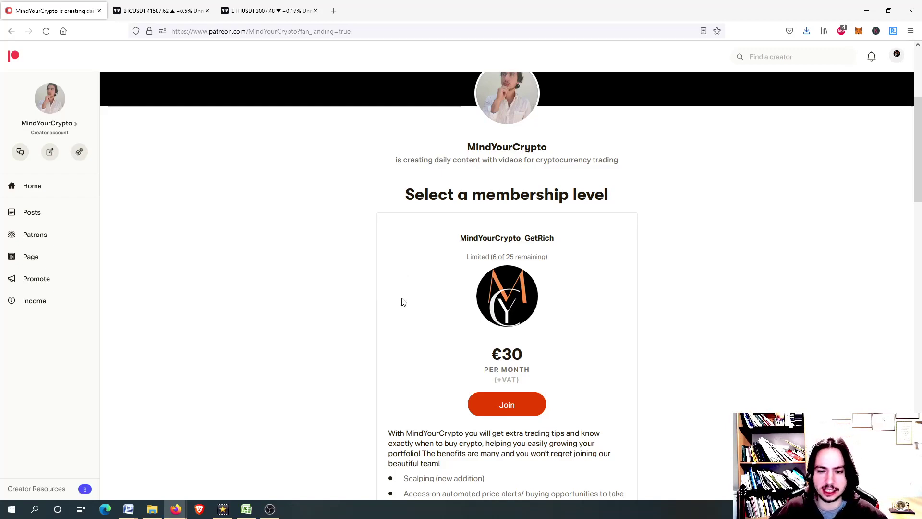
Step: Review the benefits listed for the MindYourCrypto_GetRich membership tier on the Patreon page
{"action": "scroll", "coordinate": [403, 302], "scroll_direction": "down", "scroll_amount": 4}
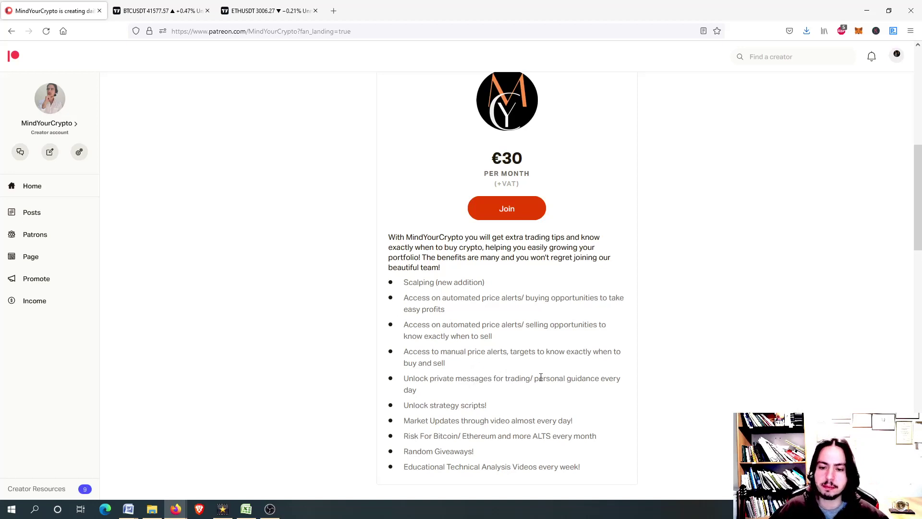
{"action": "scroll", "coordinate": [475, 408], "scroll_direction": "down", "scroll_amount": 2}
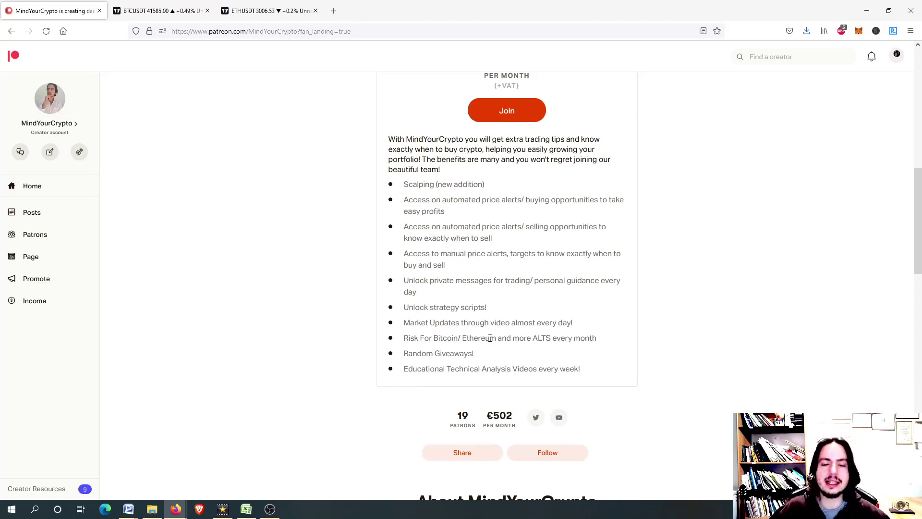
{"action": "scroll", "coordinate": [490, 338], "scroll_direction": "up", "scroll_amount": 3}
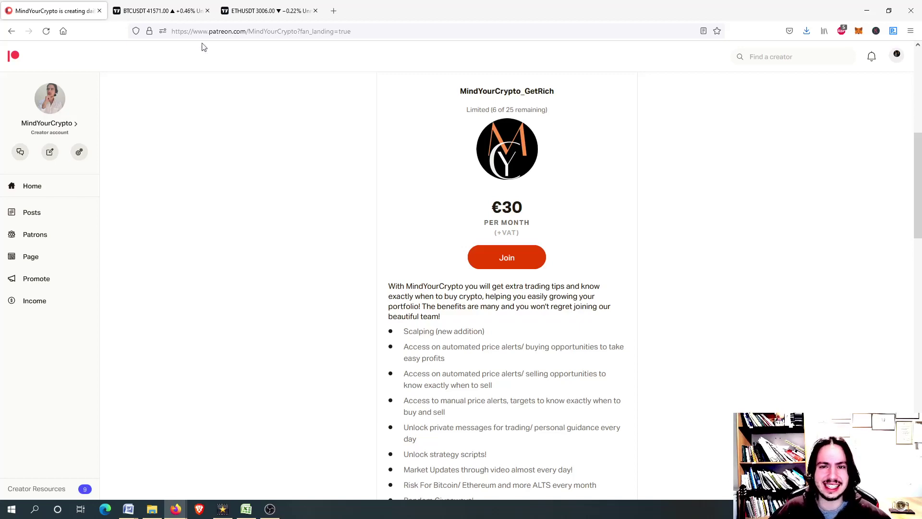
Step: Switch to the BTCUSDT chart and examine the recent 4-hour price action and both EMA lines
{"action": "left_click", "coordinate": [183, 7]}
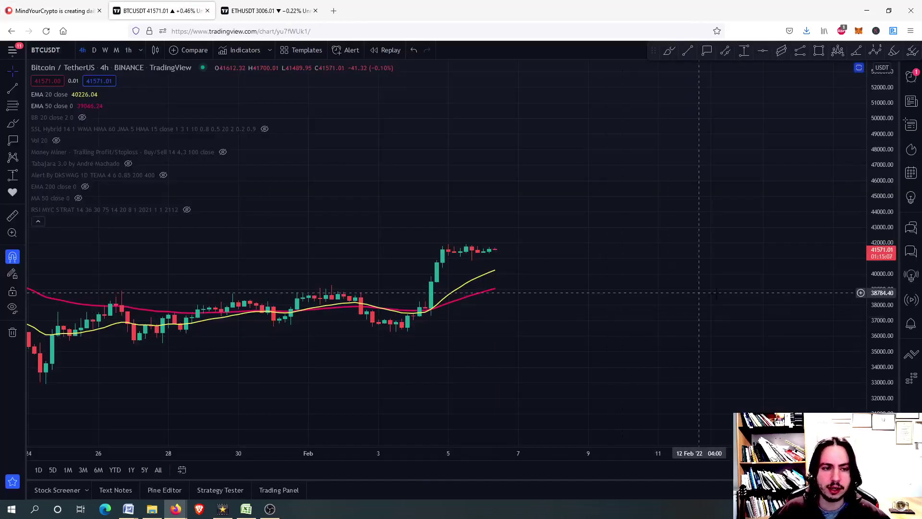
{"action": "left_click_drag", "start_coordinate": [888, 366], "coordinate": [883, 199]}
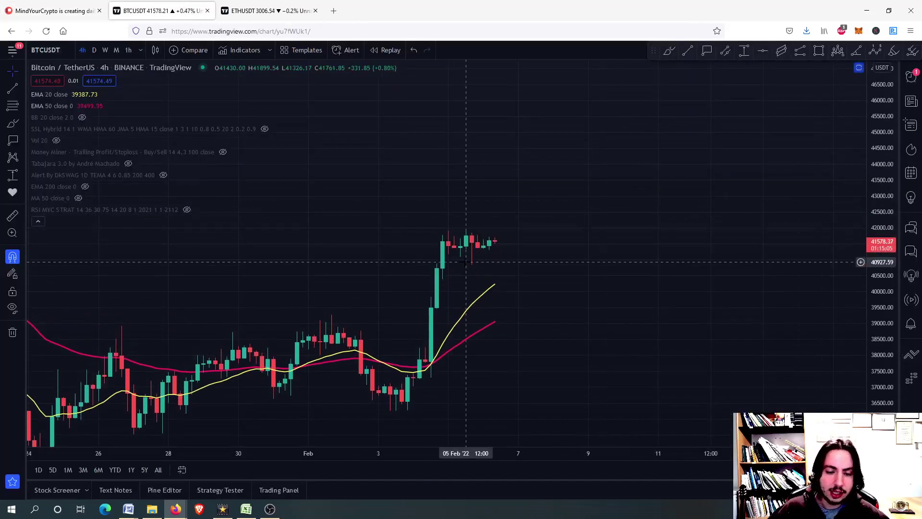
{"action": "scroll", "coordinate": [466, 261], "scroll_direction": "down", "scroll_amount": 3}
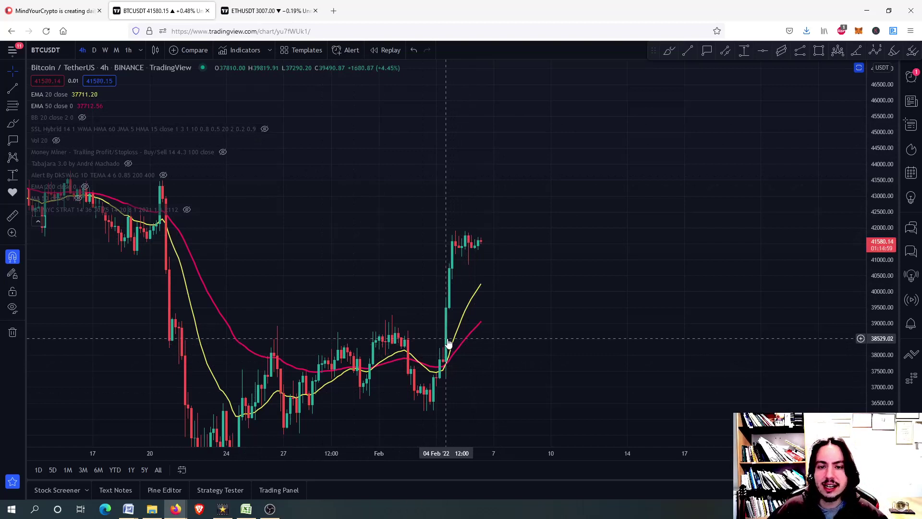
{"action": "scroll", "coordinate": [462, 264], "scroll_direction": "up", "scroll_amount": 2}
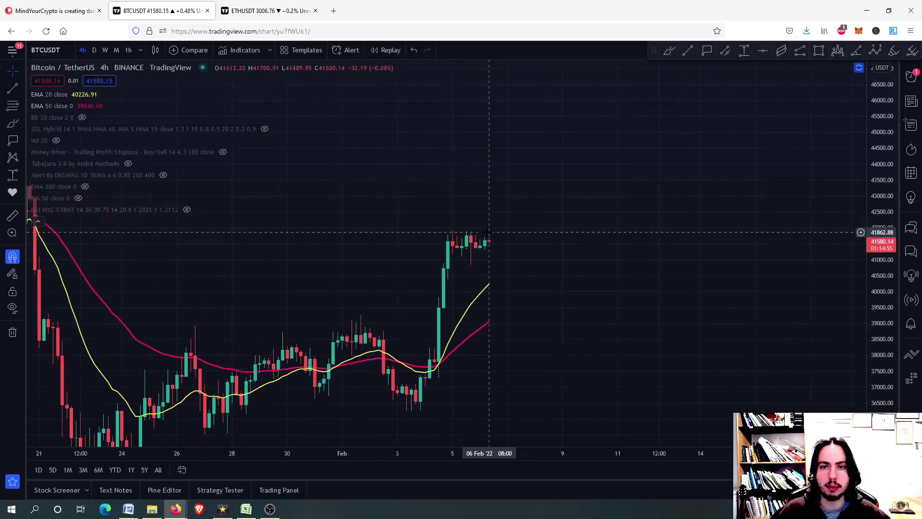
Step: Sketch a freehand brush stroke along the early-February rally and delete it
{"action": "left_click", "coordinate": [673, 53]}
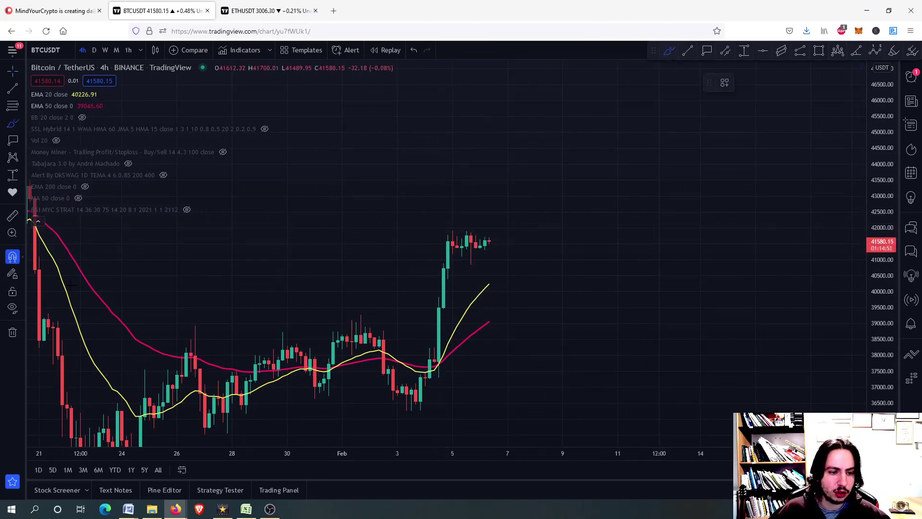
{"action": "mouse_move", "coordinate": [420, 402]}
{"action": "left_mouse_down"}
{"action": "mouse_move", "coordinate": [439, 353]}
{"action": "mouse_move", "coordinate": [456, 241]}
{"action": "mouse_move", "coordinate": [518, 246]}
{"action": "mouse_move", "coordinate": [523, 277]}
{"action": "left_mouse_up"}
{"action": "key", "text": "Delete"}
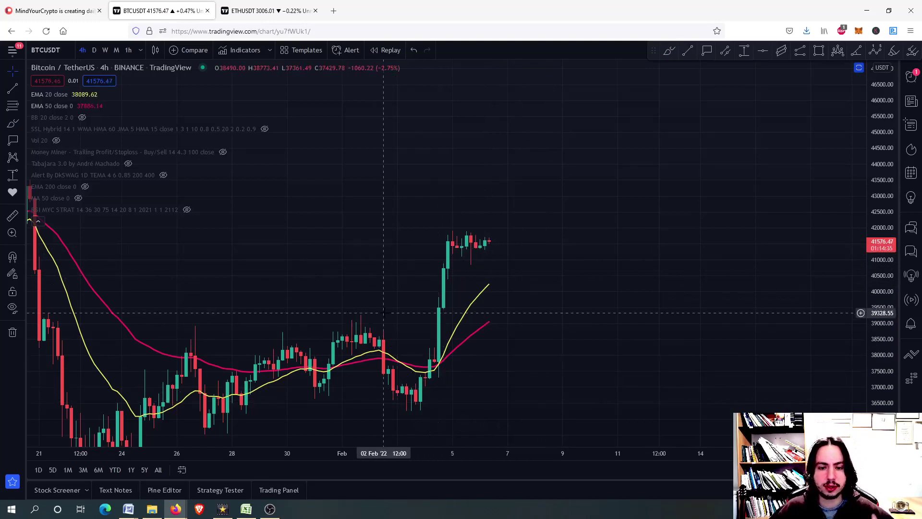
Step: Draw a Fibonacci retracement from the 3 February low at 36266.22 to the 5 February high at 41908.14
{"action": "left_click", "coordinate": [13, 106]}
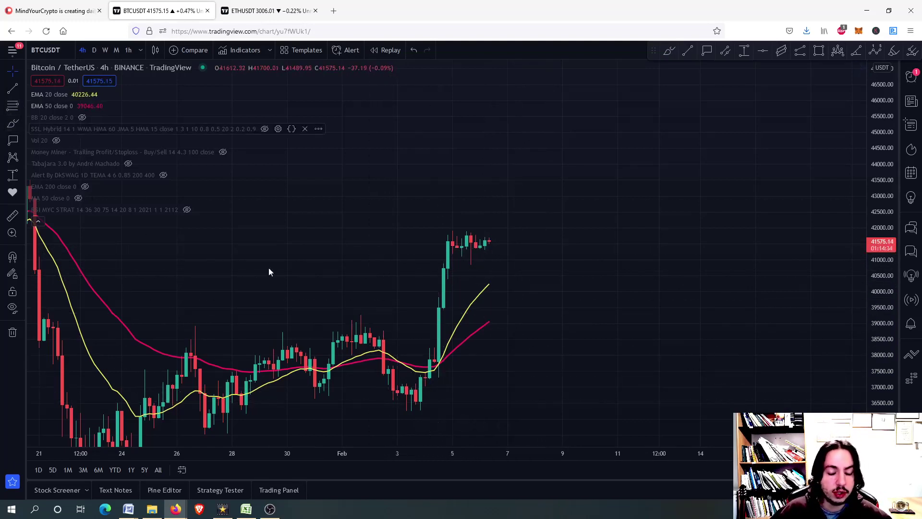
{"action": "left_click", "coordinate": [421, 411]}
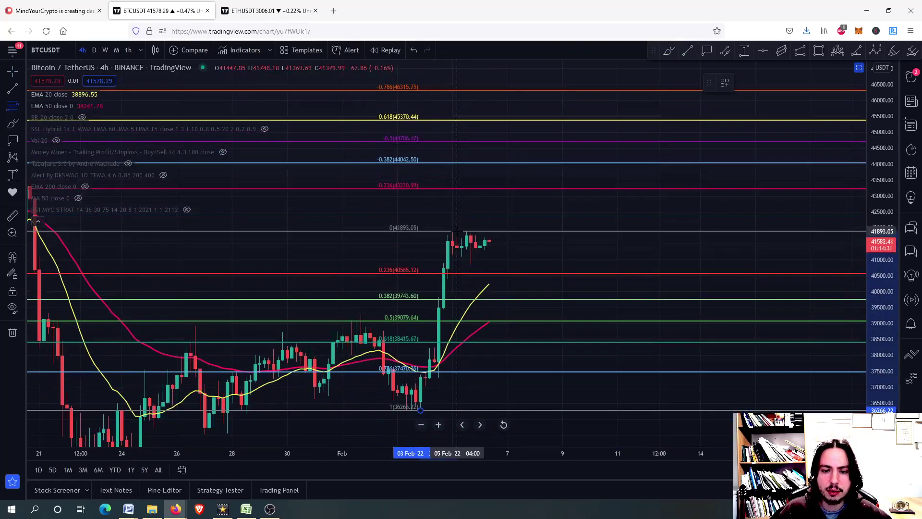
{"action": "left_click", "coordinate": [457, 231]}
{"action": "left_click_drag", "start_coordinate": [502, 219], "coordinate": [502, 200]}
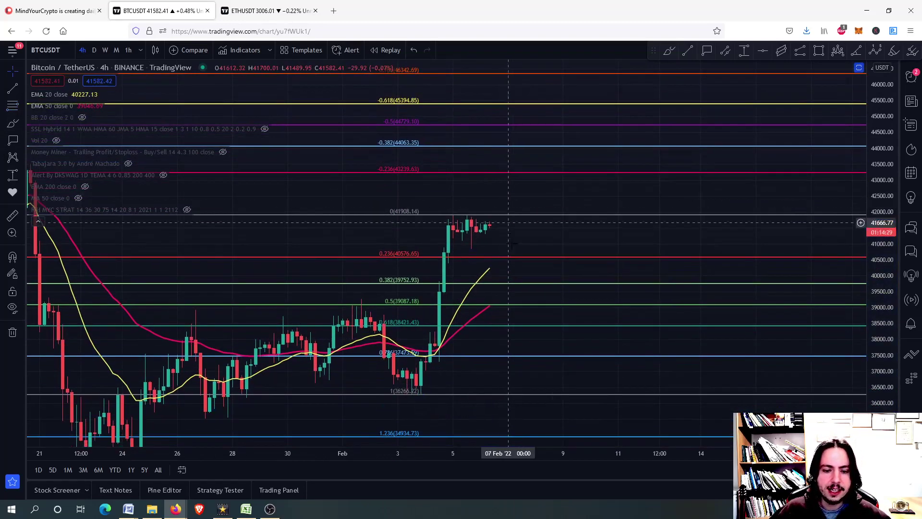
{"action": "scroll", "coordinate": [517, 261], "scroll_direction": "down", "scroll_amount": 2}
{"action": "scroll", "coordinate": [519, 262], "scroll_direction": "up", "scroll_amount": 2}
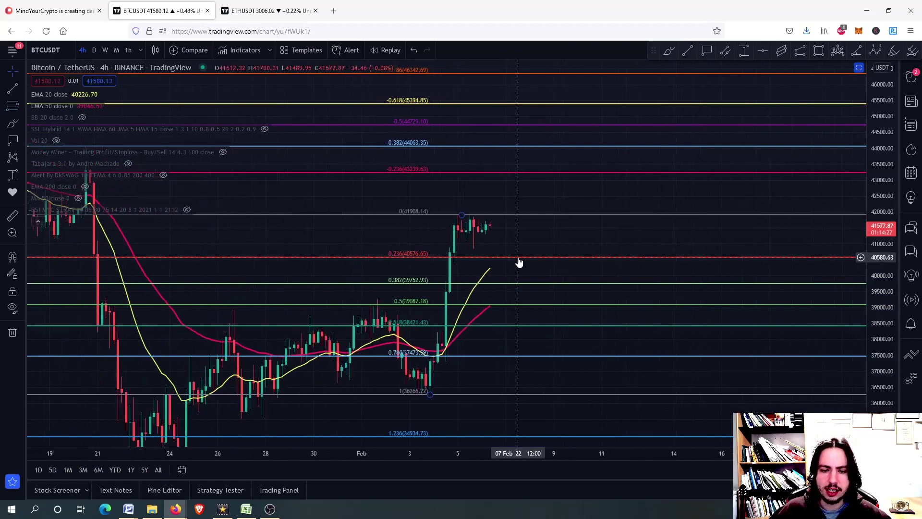
Step: Place a price label reading 40595.72 at the 0.236 Fibonacci level, just ahead of the latest candle
{"action": "left_click", "coordinate": [707, 50]}
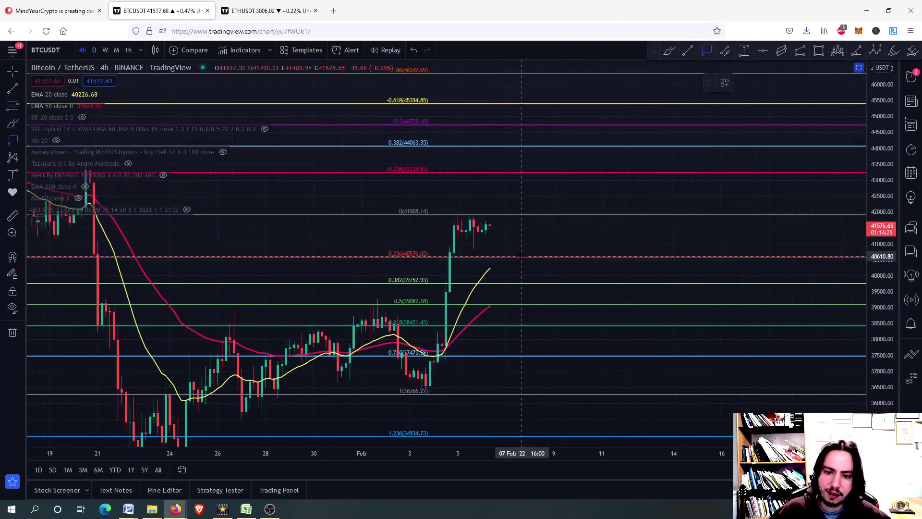
{"action": "left_click", "coordinate": [522, 256]}
{"action": "left_click_drag", "start_coordinate": [544, 248], "coordinate": [534, 249]}
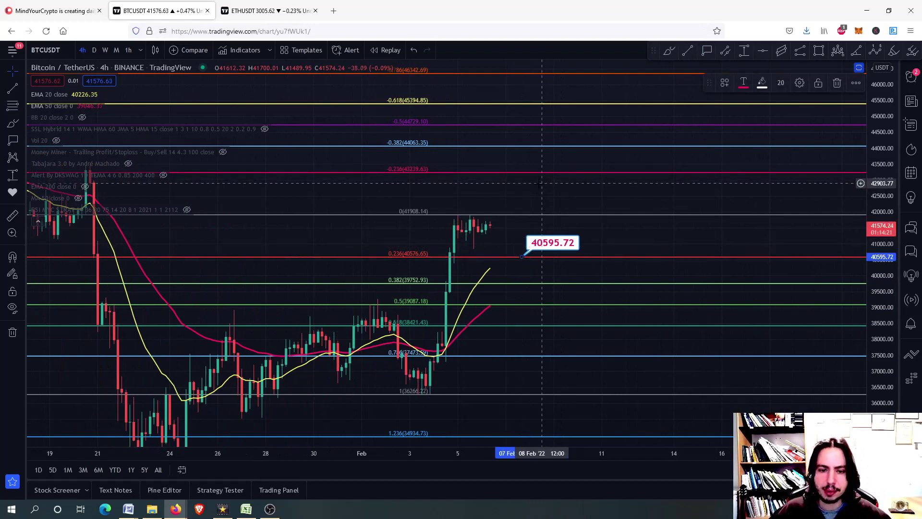
Step: Add price labels reading 43235.65 and 44095.51 at the -0.236 and -0.382 Fibonacci levels
{"action": "scroll", "coordinate": [538, 184], "scroll_direction": "down", "scroll_amount": 4}
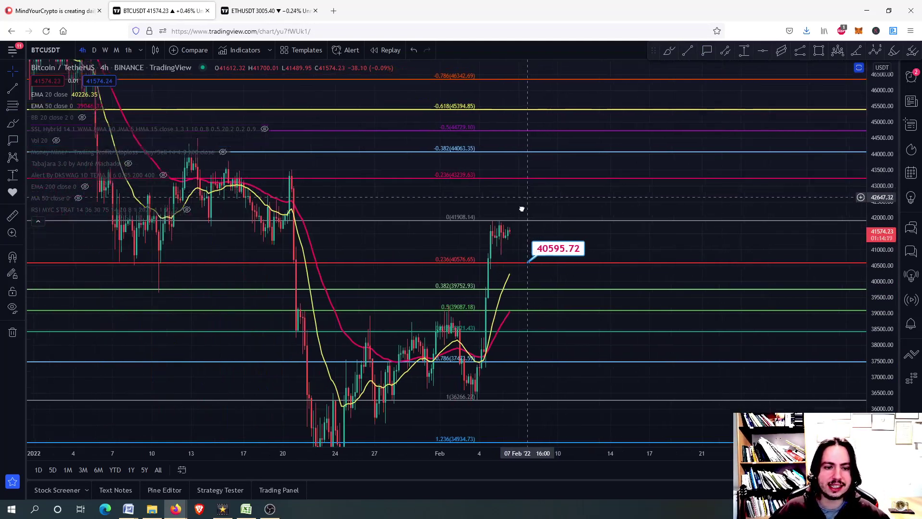
{"action": "left_click", "coordinate": [706, 50]}
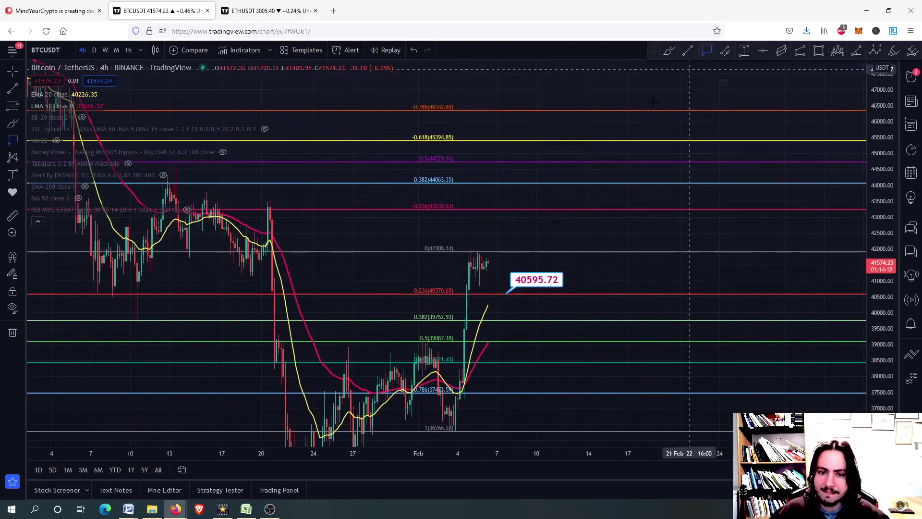
{"action": "left_click", "coordinate": [520, 209]}
{"action": "left_click_drag", "start_coordinate": [545, 197], "coordinate": [552, 171]}
{"action": "scroll", "coordinate": [533, 229], "scroll_direction": "down", "scroll_amount": 3}
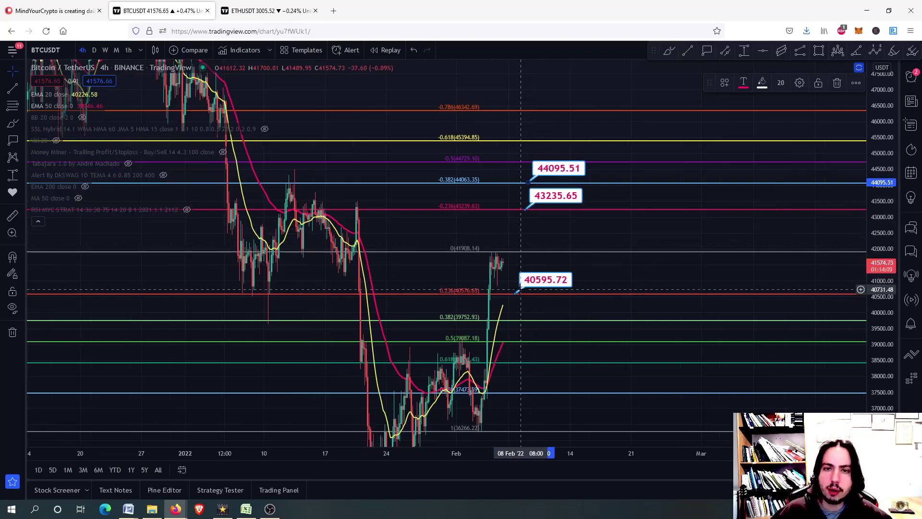
{"action": "scroll", "coordinate": [520, 286], "scroll_direction": "up", "scroll_amount": 2}
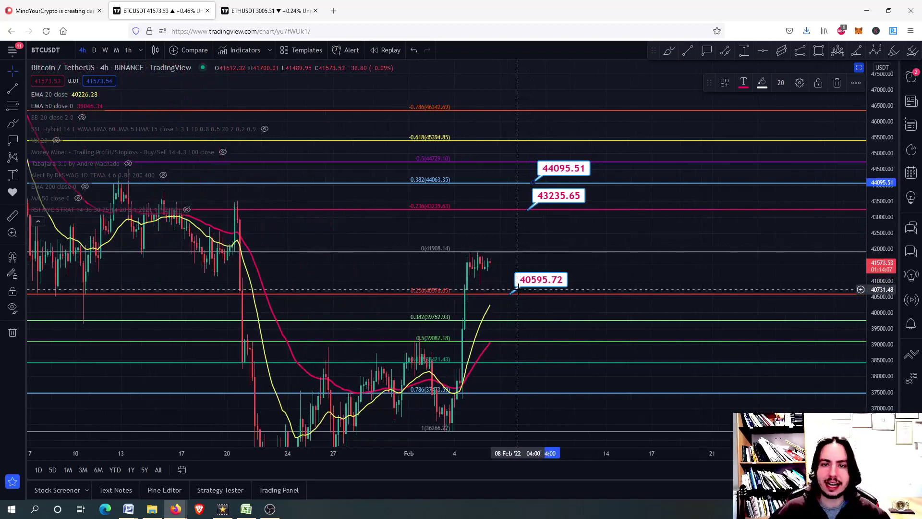
Step: Circle the late-December 2021 price top with the brush and remove that circle
{"action": "left_click_drag", "start_coordinate": [447, 261], "coordinate": [715, 387]}
{"action": "left_click_drag", "start_coordinate": [331, 210], "coordinate": [383, 243]}
{"action": "left_click_drag", "start_coordinate": [307, 168], "coordinate": [342, 168]}
{"action": "scroll", "coordinate": [342, 167], "scroll_direction": "up", "scroll_amount": 2}
{"action": "left_click_drag", "start_coordinate": [466, 144], "coordinate": [523, 216]}
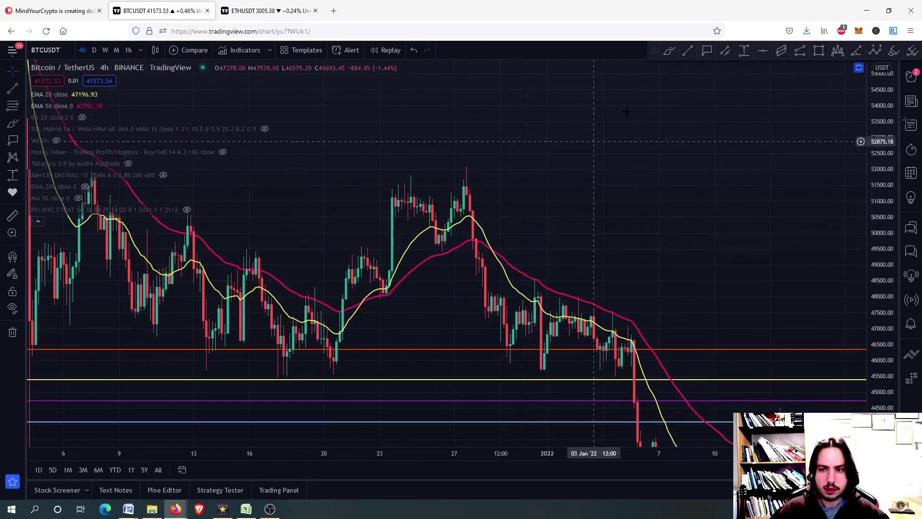
{"action": "left_click", "coordinate": [669, 50]}
{"action": "mouse_move", "coordinate": [465, 181]}
{"action": "left_mouse_down"}
{"action": "mouse_move", "coordinate": [368, 226]}
{"action": "mouse_move", "coordinate": [451, 246]}
{"action": "mouse_move", "coordinate": [455, 172]}
{"action": "left_mouse_up"}
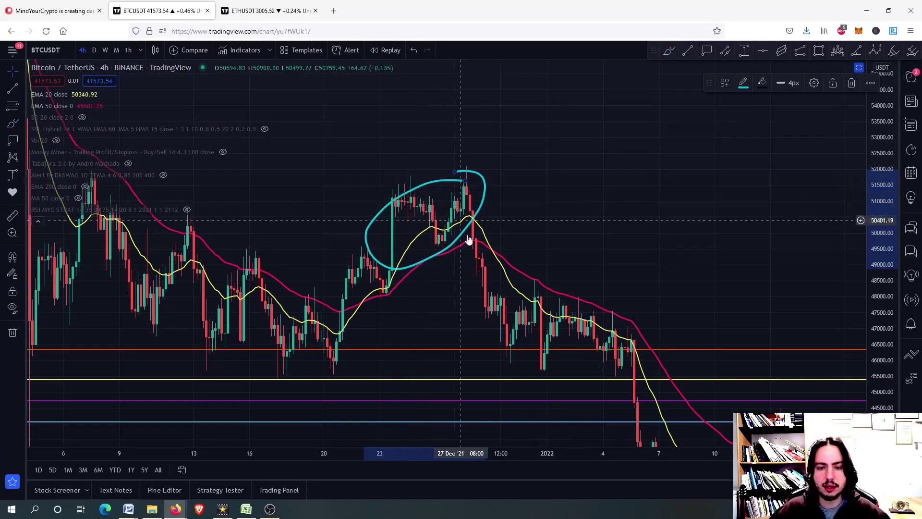
{"action": "right_click", "coordinate": [545, 222]}
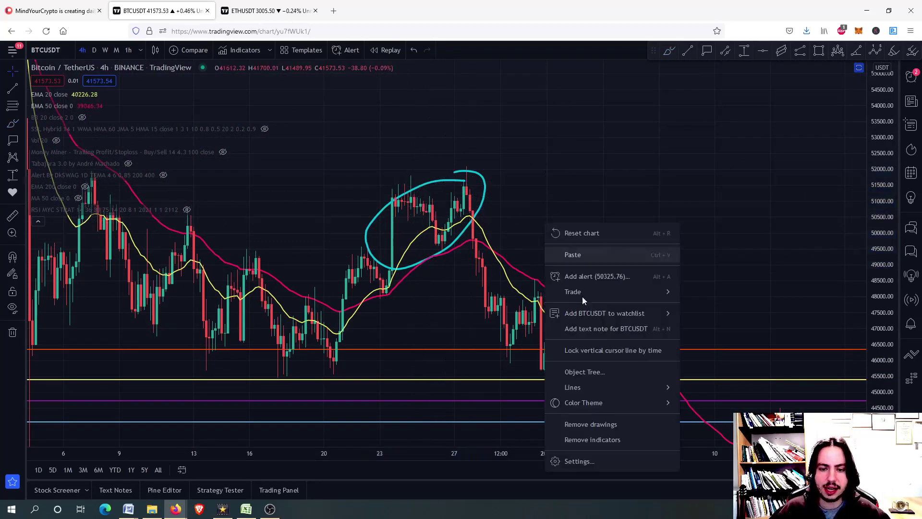
{"action": "left_click", "coordinate": [607, 424]}
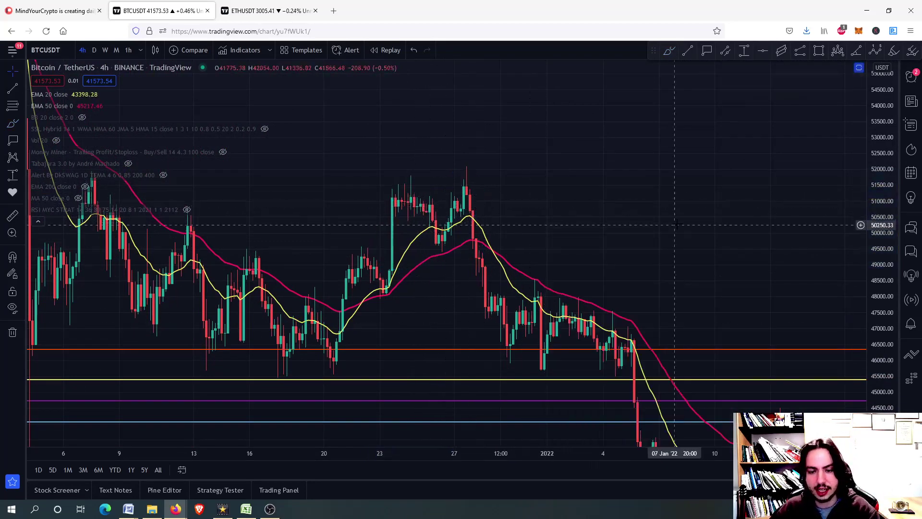
Step: Add a price label reading 46388.49 at the -0.786 Fibonacci level
{"action": "scroll", "coordinate": [678, 224], "scroll_direction": "right", "scroll_amount": 10}
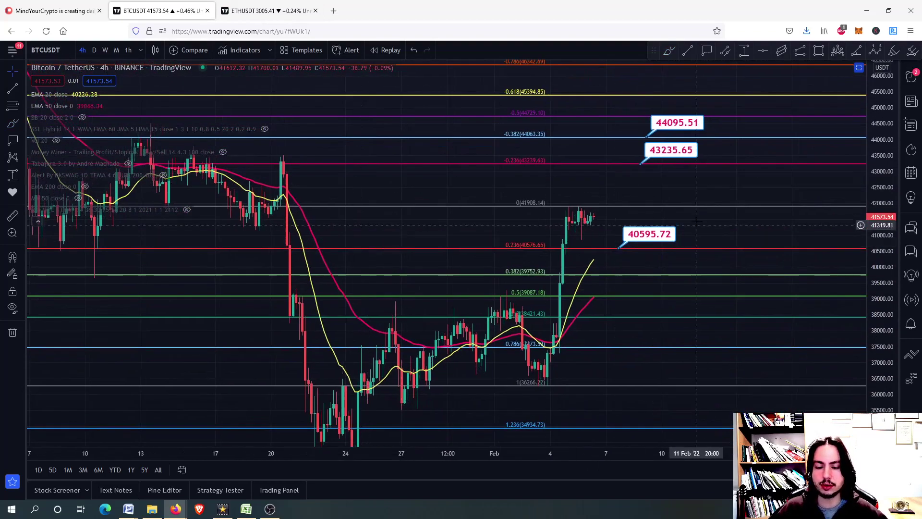
{"action": "scroll", "coordinate": [494, 262], "scroll_direction": "down", "scroll_amount": 5}
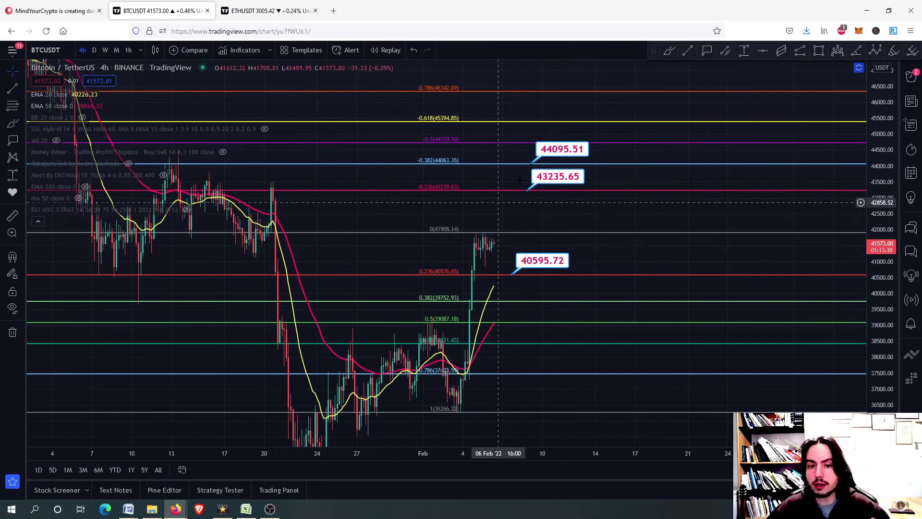
{"action": "left_click", "coordinate": [531, 119]}
{"action": "left_click_drag", "start_coordinate": [568, 96], "coordinate": [567, 68]}
{"action": "left_click_drag", "start_coordinate": [517, 121], "coordinate": [462, 242]}
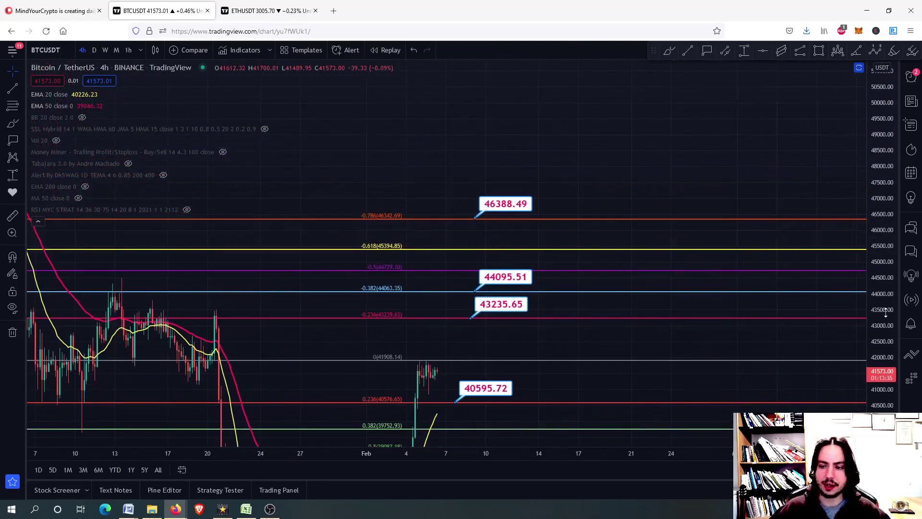
Step: Change the chart to the weekly timeframe and remove all drawings from it
{"action": "scroll", "coordinate": [649, 233], "scroll_direction": "down", "scroll_amount": 5}
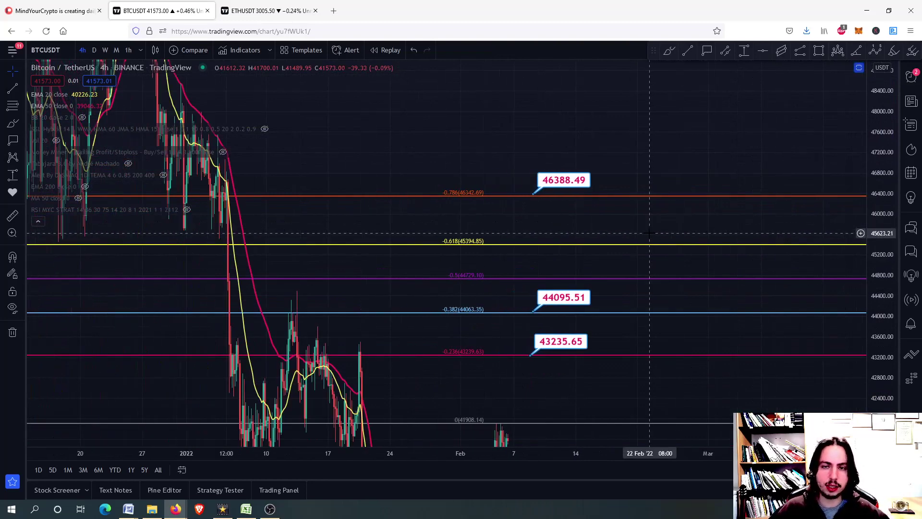
{"action": "left_click_drag", "start_coordinate": [883, 234], "coordinate": [857, 345]}
{"action": "scroll", "coordinate": [711, 317], "scroll_direction": "down", "scroll_amount": 3}
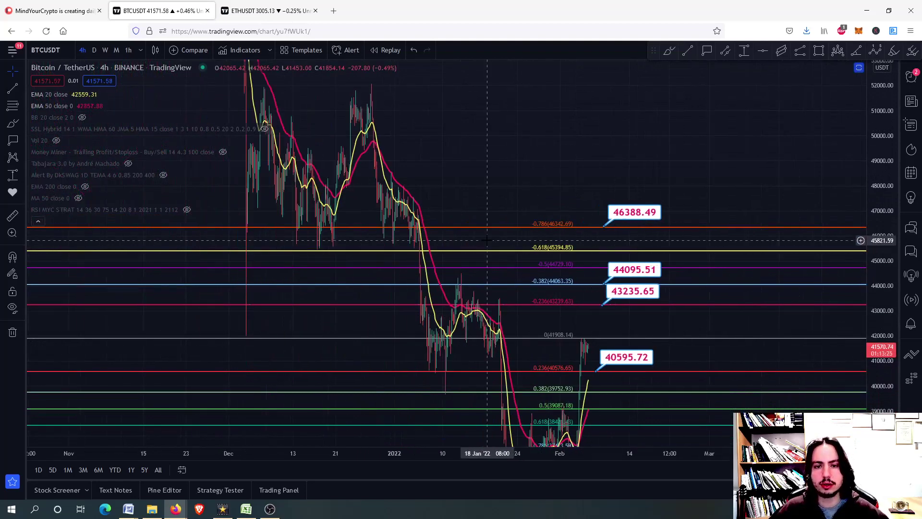
{"action": "left_click_drag", "start_coordinate": [526, 179], "coordinate": [660, 114]}
{"action": "left_click", "coordinate": [106, 50]}
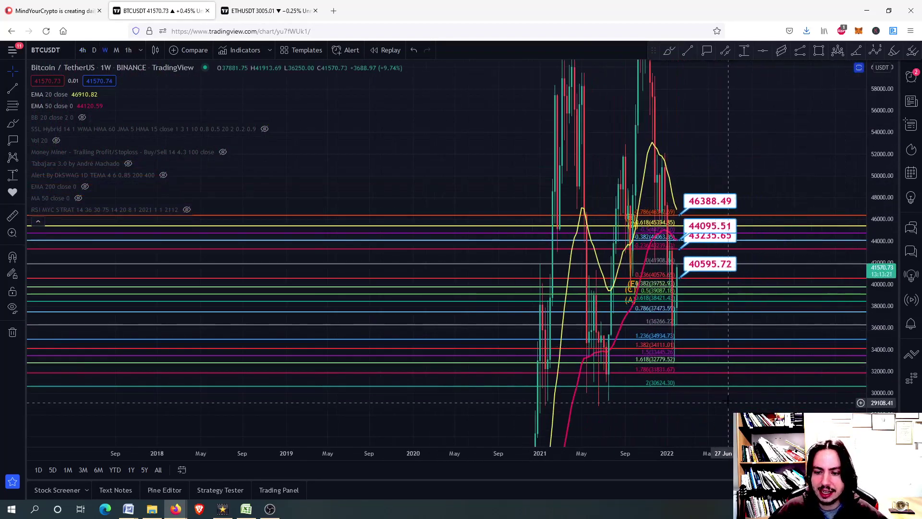
{"action": "right_click", "coordinate": [728, 400]}
{"action": "left_click", "coordinate": [653, 432]}
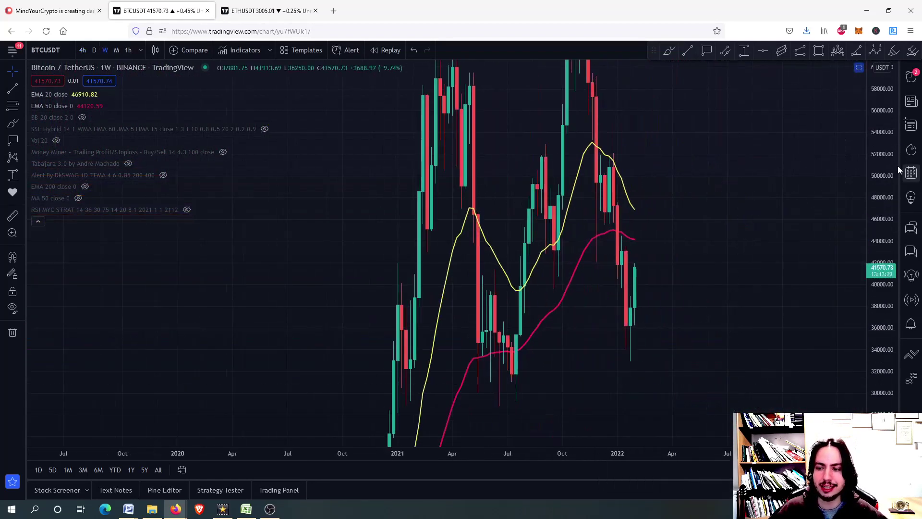
Step: Brush circles around the two 2021 tops, the mid-2021 low and the early-2022 low, plus a rising projection line from the latest candle
{"action": "left_click_drag", "start_coordinate": [887, 160], "coordinate": [886, 225]}
{"action": "left_click_drag", "start_coordinate": [730, 226], "coordinate": [697, 203]}
{"action": "left_click", "coordinate": [668, 50]}
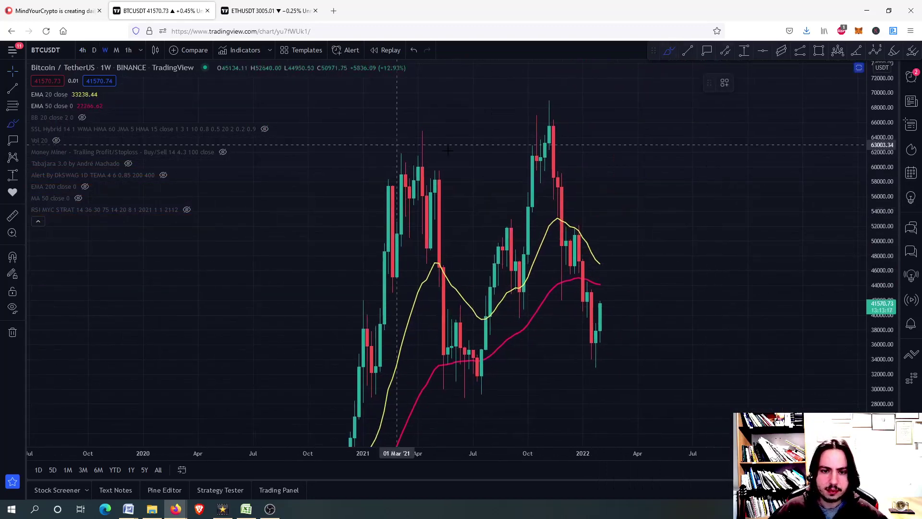
{"action": "left_click_drag", "start_coordinate": [423, 127], "coordinate": [437, 139]}
{"action": "mouse_move", "coordinate": [556, 92]}
{"action": "left_mouse_down"}
{"action": "mouse_move", "coordinate": [534, 95]}
{"action": "mouse_move", "coordinate": [570, 96]}
{"action": "left_mouse_up"}
{"action": "mouse_move", "coordinate": [494, 372]}
{"action": "left_mouse_down"}
{"action": "mouse_move", "coordinate": [469, 370]}
{"action": "mouse_move", "coordinate": [496, 396]}
{"action": "mouse_move", "coordinate": [511, 374]}
{"action": "left_mouse_up"}
{"action": "mouse_move", "coordinate": [602, 336]}
{"action": "left_mouse_down"}
{"action": "mouse_move", "coordinate": [574, 364]}
{"action": "mouse_move", "coordinate": [619, 347]}
{"action": "left_mouse_up"}
{"action": "mouse_move", "coordinate": [611, 307]}
{"action": "left_mouse_down"}
{"action": "mouse_move", "coordinate": [639, 226]}
{"action": "mouse_move", "coordinate": [647, 94]}
{"action": "left_mouse_up"}
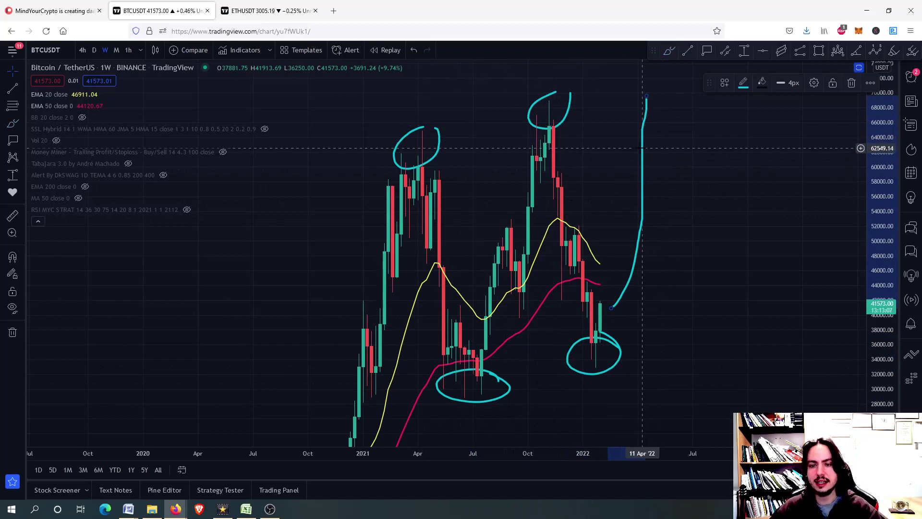
Step: Delete the brushed projection line and all four circles from the weekly chart
{"action": "left_click", "coordinate": [642, 147]}
{"action": "left_click", "coordinate": [644, 151]}
{"action": "key", "text": "Delete"}
{"action": "left_click", "coordinate": [569, 111]}
{"action": "key", "text": "Delete"}
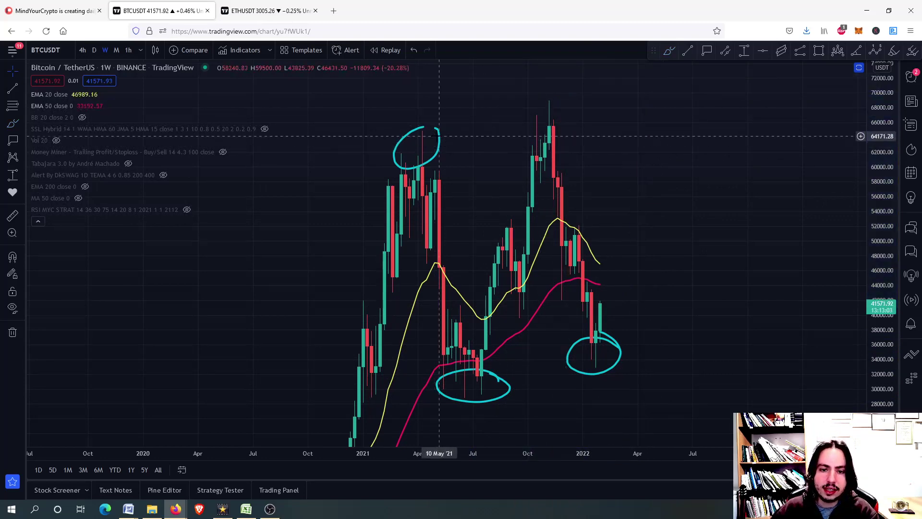
{"action": "left_click", "coordinate": [439, 132]}
{"action": "key", "text": "Delete"}
{"action": "left_click", "coordinate": [511, 383]}
{"action": "key", "text": "Delete"}
{"action": "left_click", "coordinate": [580, 370]}
{"action": "key", "text": "Delete"}
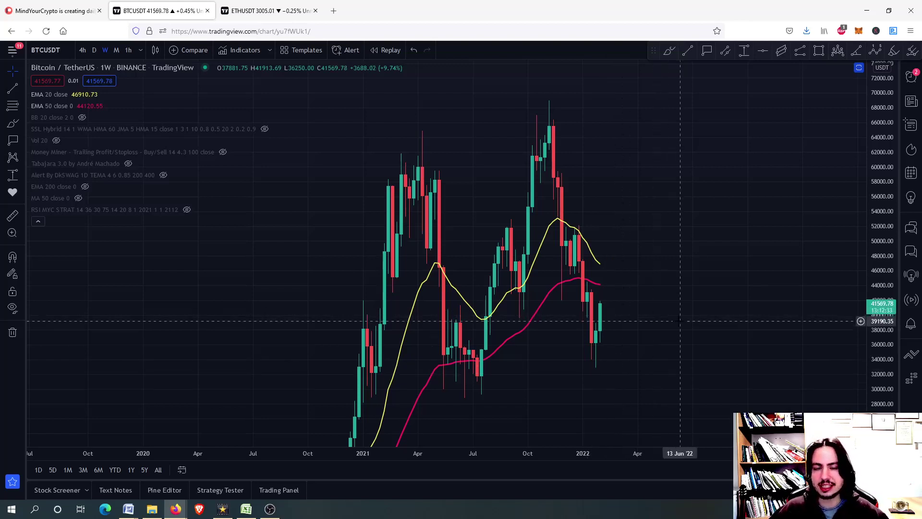
{"action": "scroll", "coordinate": [678, 321], "scroll_direction": "up", "scroll_amount": 3}
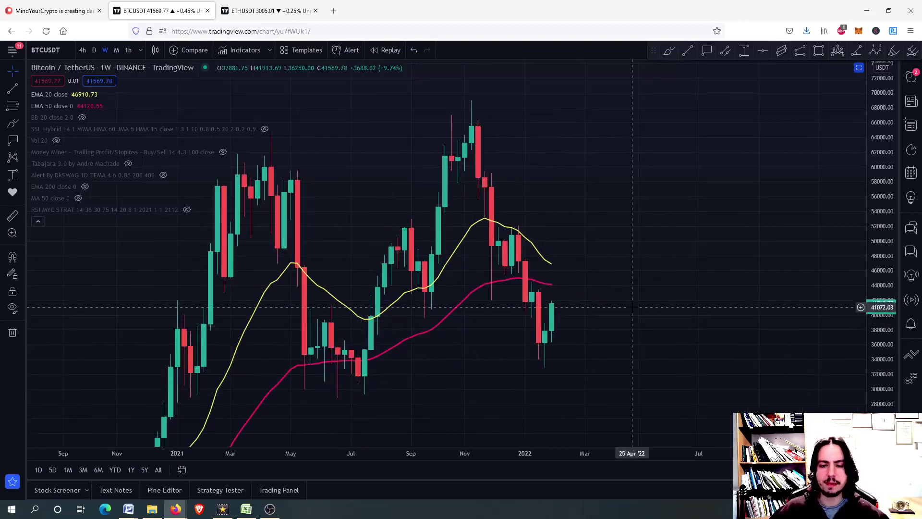
{"action": "scroll", "coordinate": [619, 307], "scroll_direction": "down", "scroll_amount": 3}
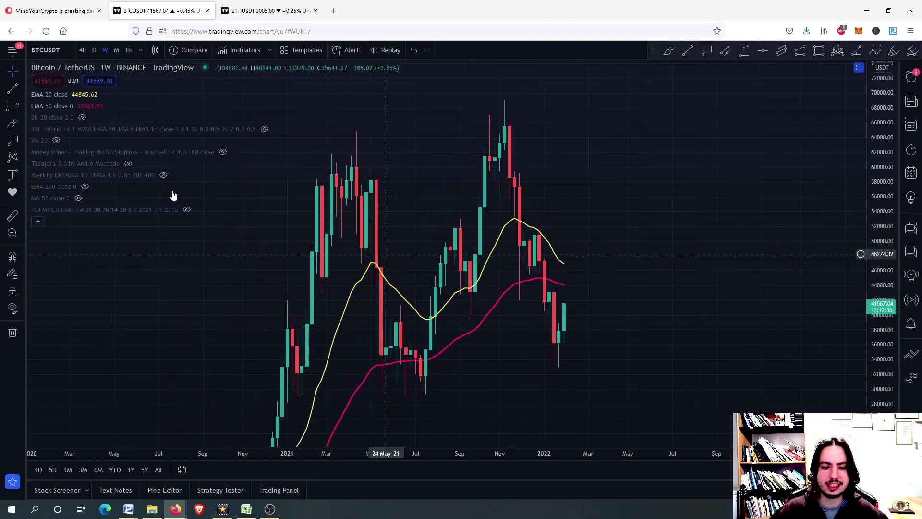
{"action": "left_click", "coordinate": [9, 106]}
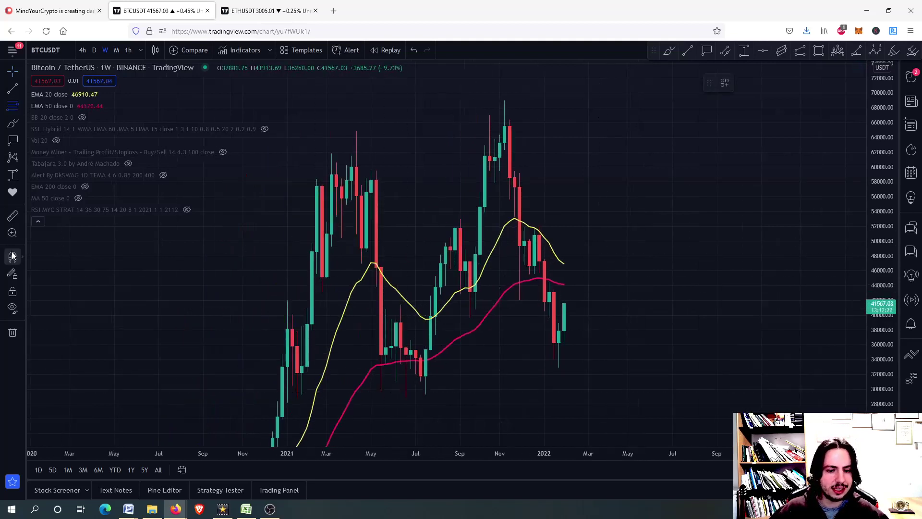
{"action": "key", "text": "Escape"}
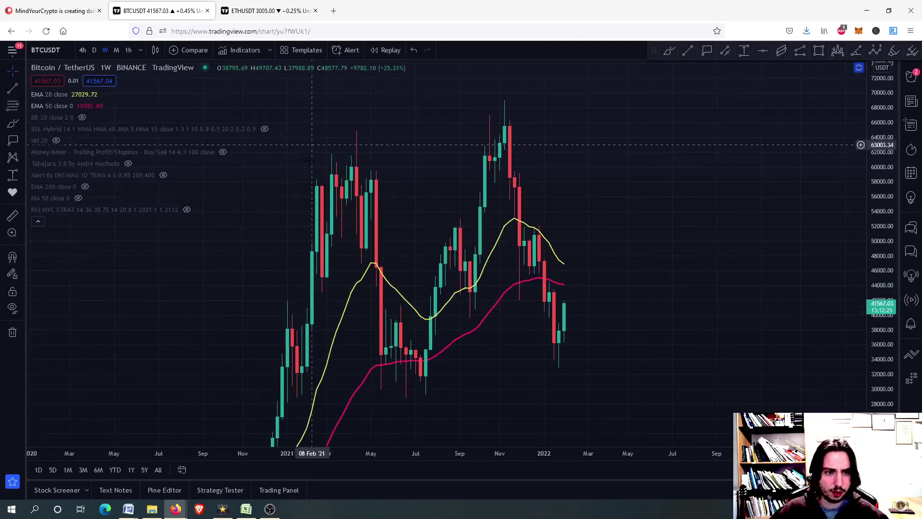
Step: Show the indicator panes below the weekly Bitcoin chart, view the CCI pane enlarged, and return to the full-size price chart
{"action": "double_click", "coordinate": [678, 293]}
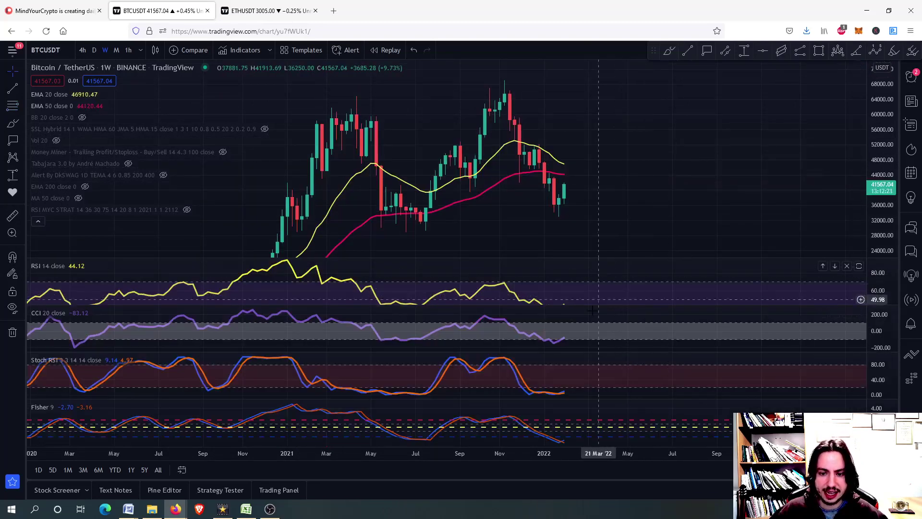
{"action": "double_click", "coordinate": [583, 329]}
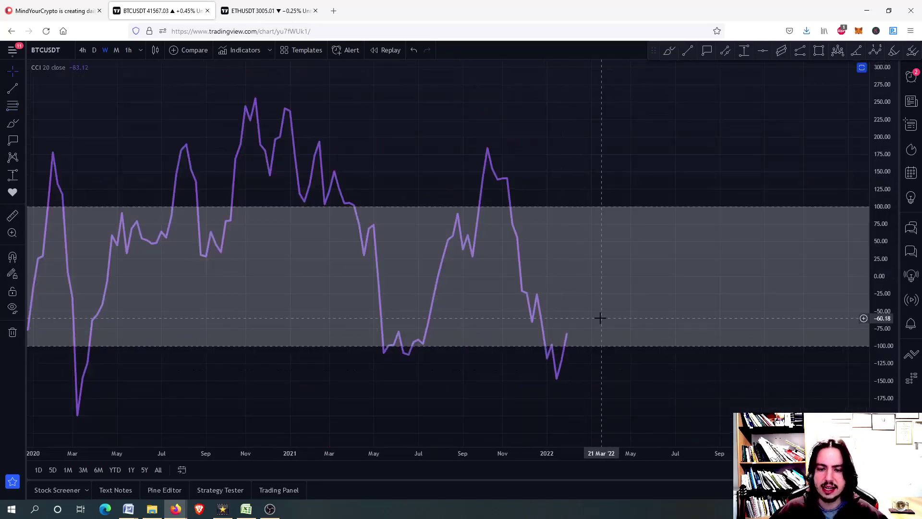
{"action": "double_click", "coordinate": [571, 358]}
{"action": "double_click", "coordinate": [570, 210]}
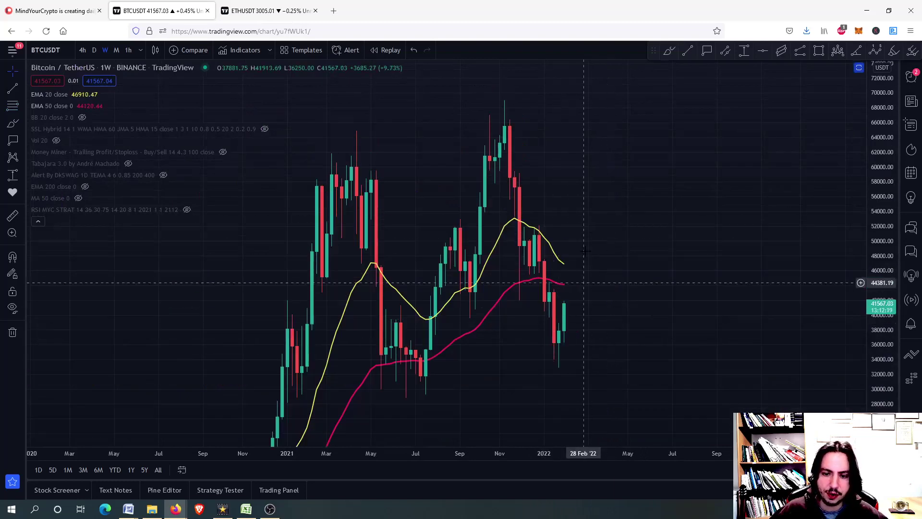
Step: Enlarge the Fisher indicator pane, examine its latest line crossover against the mid-2021 one, and return to the full-size price chart
{"action": "double_click", "coordinate": [624, 300]}
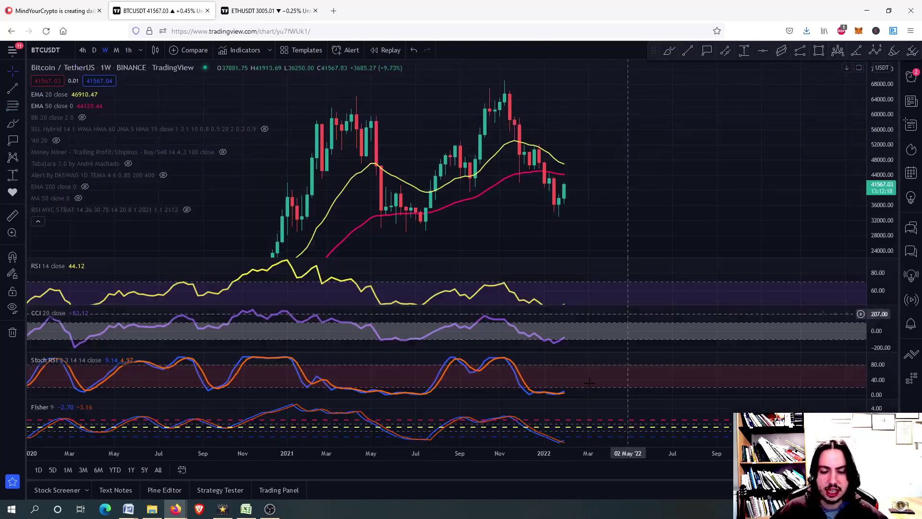
{"action": "double_click", "coordinate": [589, 421]}
{"action": "scroll", "coordinate": [576, 409], "scroll_direction": "up", "scroll_amount": 3}
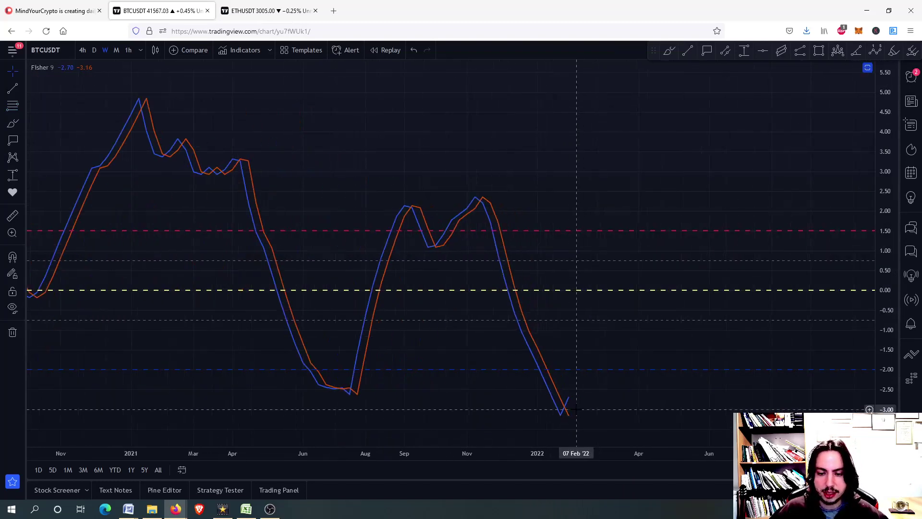
{"action": "scroll", "coordinate": [576, 409], "scroll_direction": "up", "scroll_amount": 3}
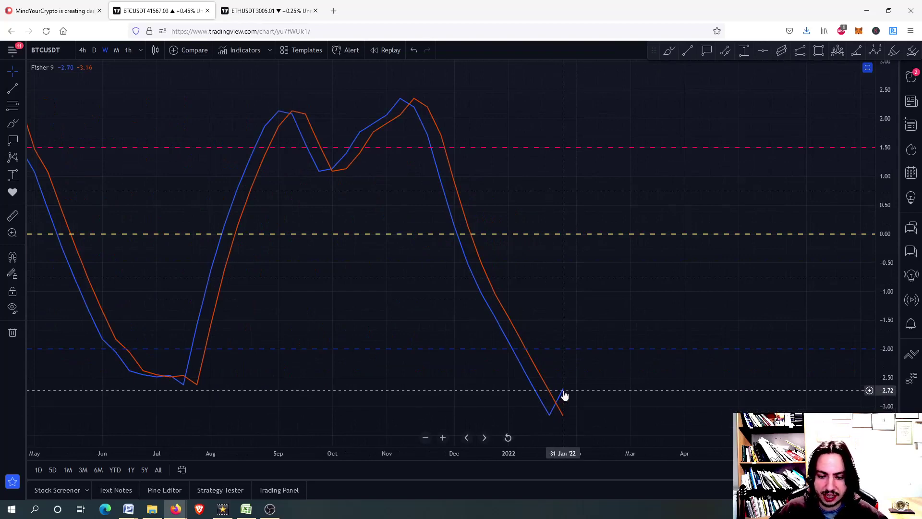
{"action": "scroll", "coordinate": [565, 394], "scroll_direction": "up", "scroll_amount": 2}
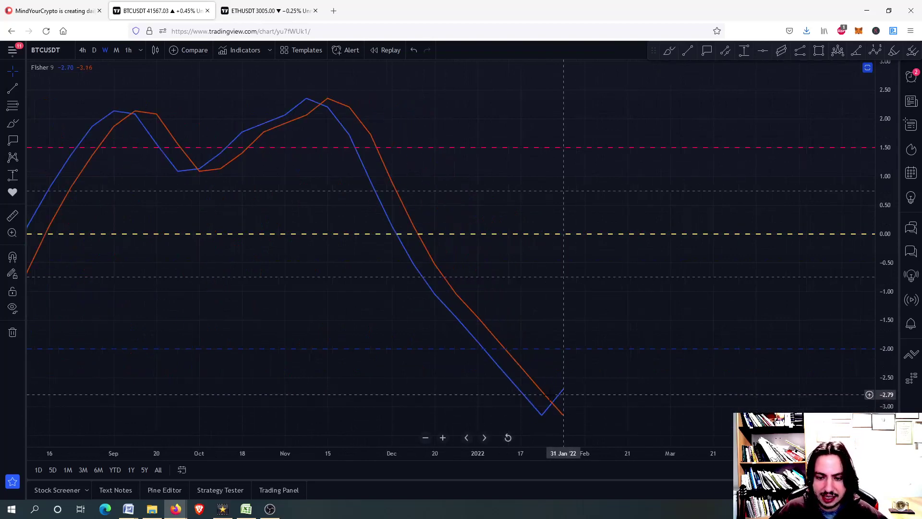
{"action": "scroll", "coordinate": [556, 396], "scroll_direction": "down", "scroll_amount": 5}
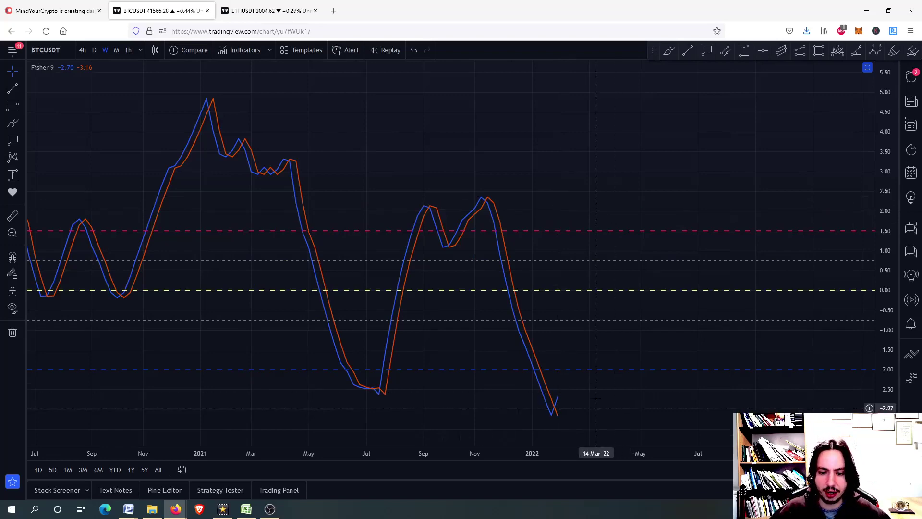
{"action": "scroll", "coordinate": [596, 394], "scroll_direction": "up", "scroll_amount": 5}
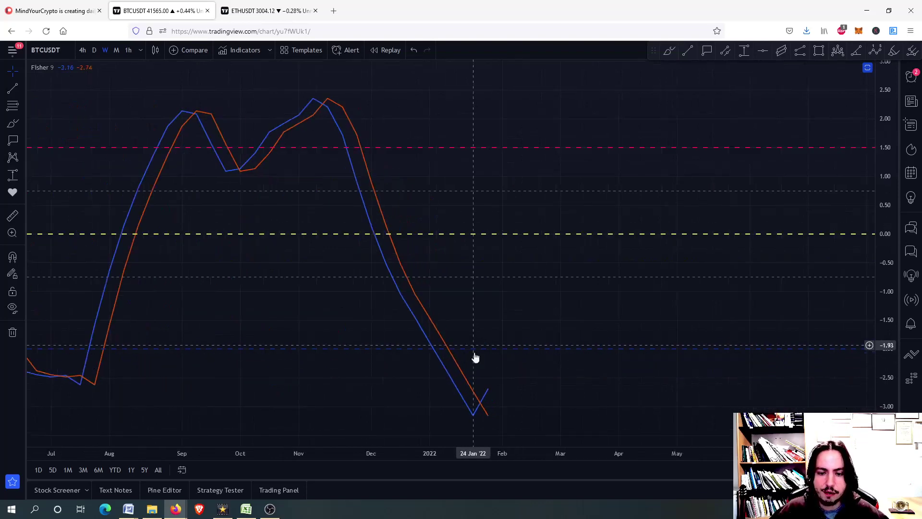
{"action": "scroll", "coordinate": [490, 360], "scroll_direction": "down", "scroll_amount": 3}
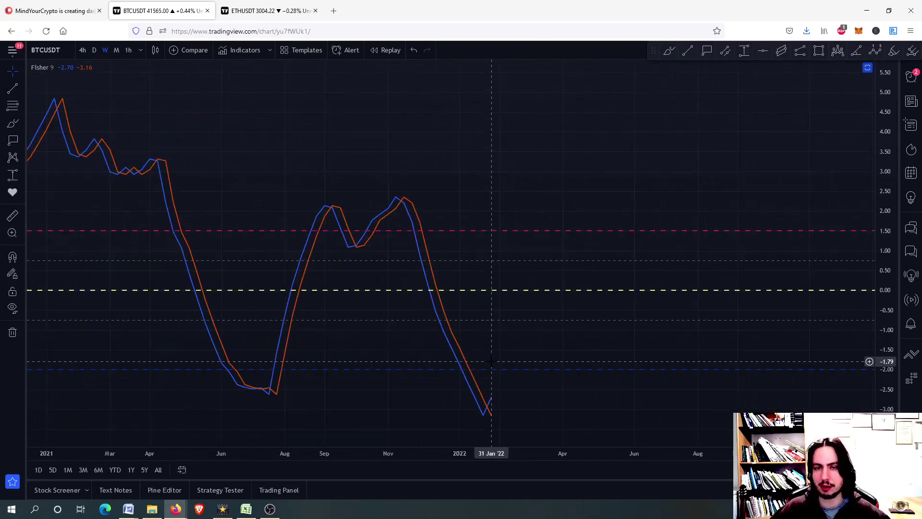
{"action": "double_click", "coordinate": [514, 188]}
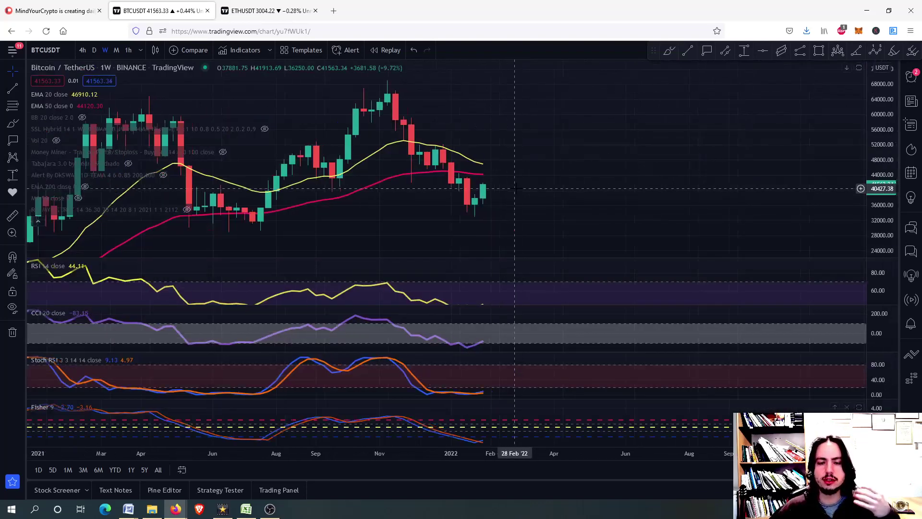
{"action": "double_click", "coordinate": [513, 188]}
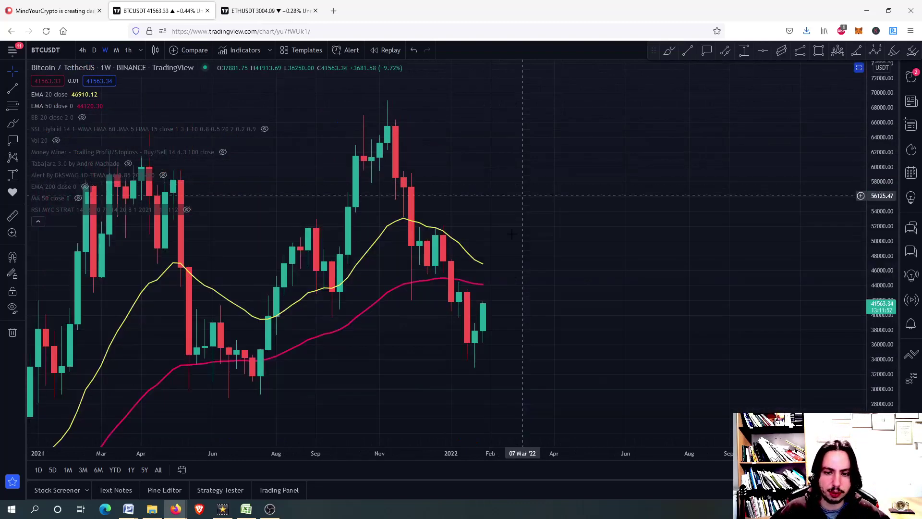
Step: Change the Bitcoin chart to the daily timeframe and examine the latest candles against the EMA 20 and EMA 50 lines
{"action": "left_click", "coordinate": [94, 51]}
{"action": "scroll", "coordinate": [515, 300], "scroll_direction": "down", "scroll_amount": 3}
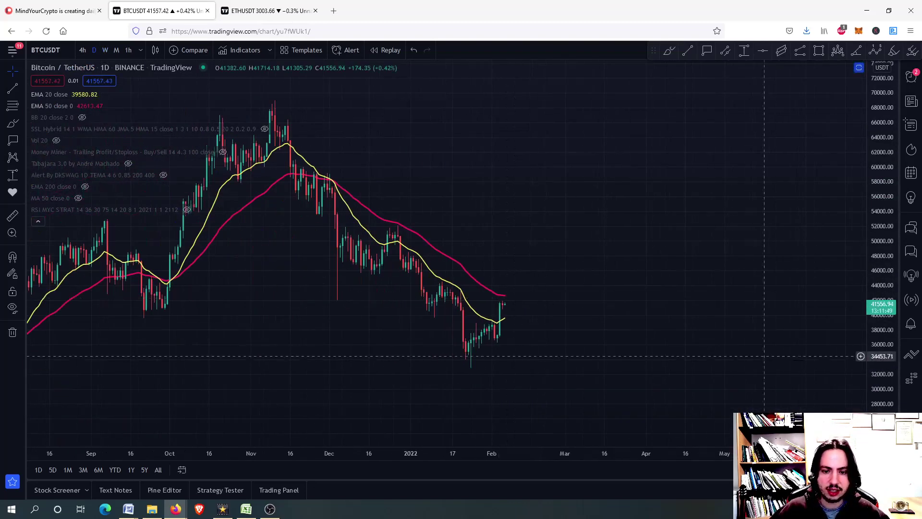
{"action": "scroll", "coordinate": [530, 376], "scroll_direction": "up", "scroll_amount": 5}
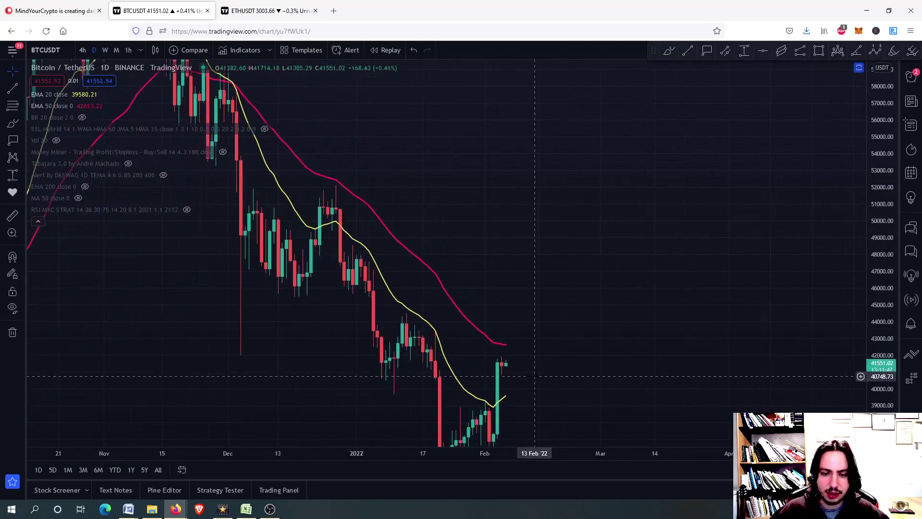
{"action": "scroll", "coordinate": [531, 376], "scroll_direction": "up", "scroll_amount": 3}
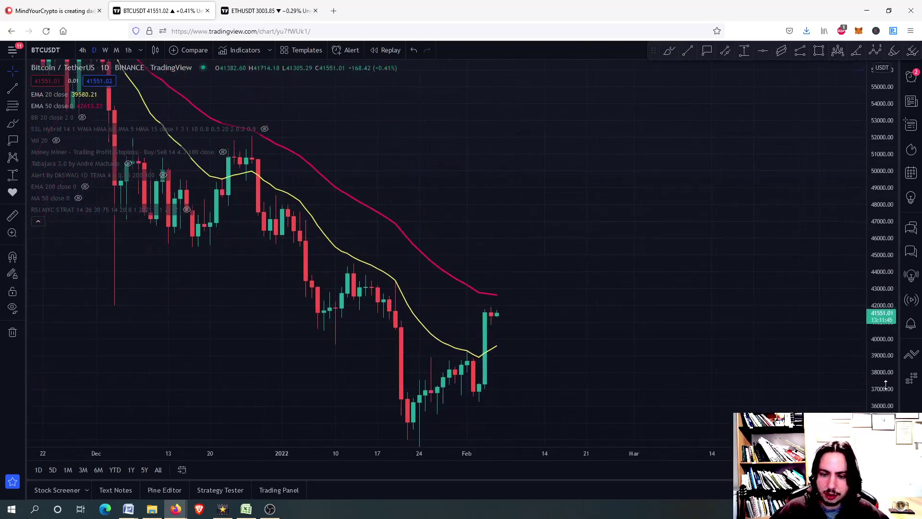
{"action": "scroll", "coordinate": [480, 283], "scroll_direction": "up", "scroll_amount": 4}
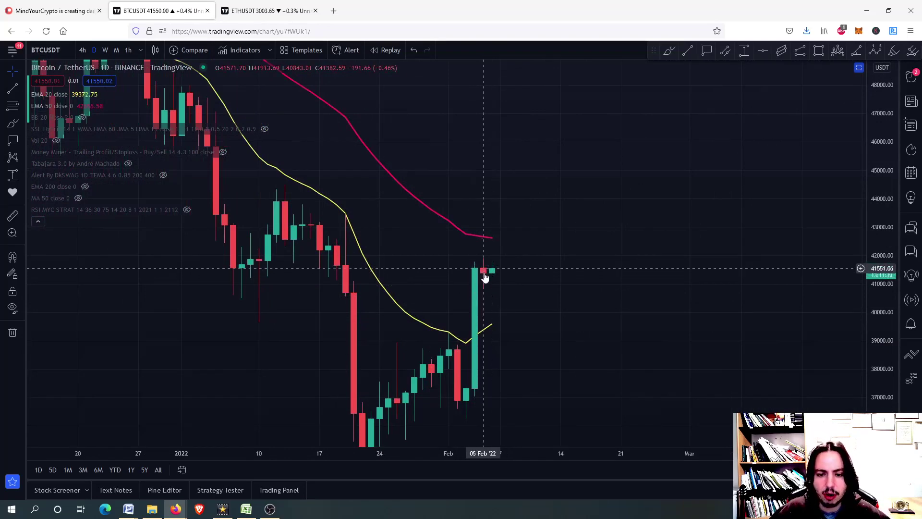
{"action": "scroll", "coordinate": [538, 272], "scroll_direction": "down", "scroll_amount": 3}
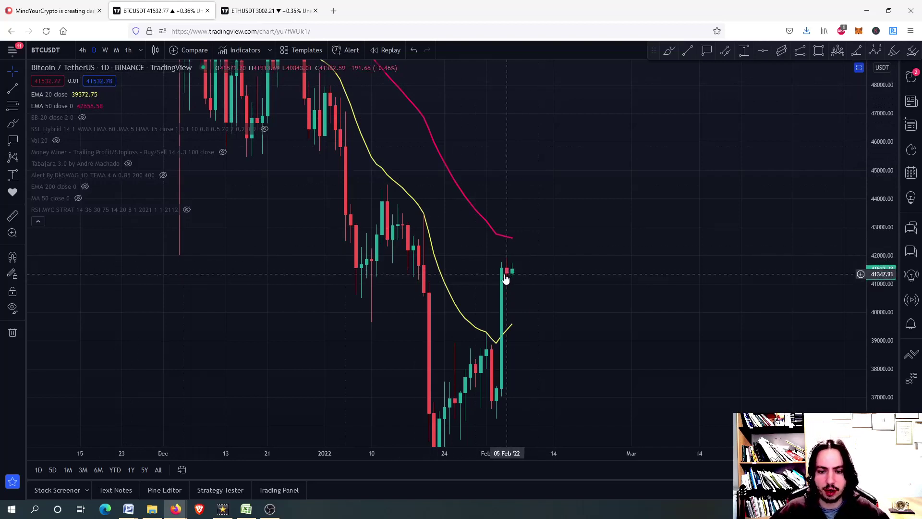
Step: Change the Bitcoin chart to the 4-hour timeframe, check the RSI, CCI, Stoch RSI and Fisher panes, and enlarge the price chart again
{"action": "left_click", "coordinate": [84, 52]}
{"action": "scroll", "coordinate": [503, 396], "scroll_direction": "down", "scroll_amount": 4}
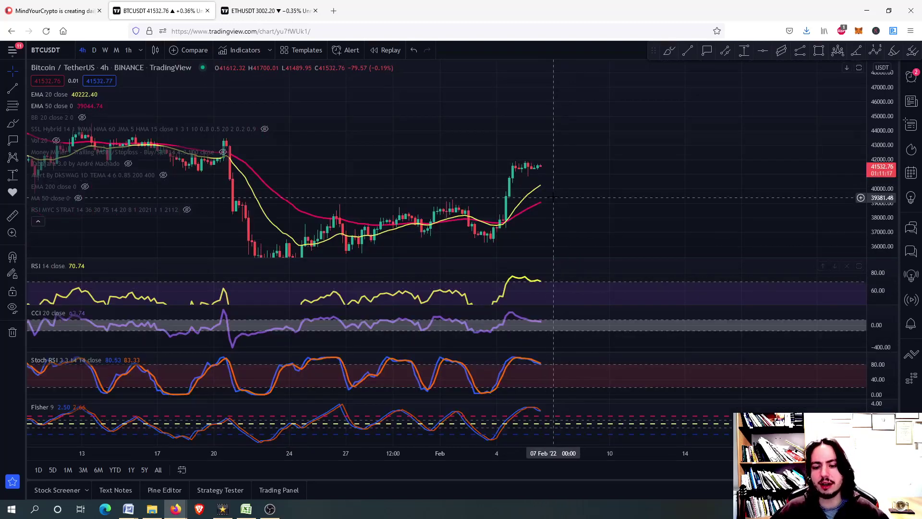
{"action": "double_click", "coordinate": [585, 182]}
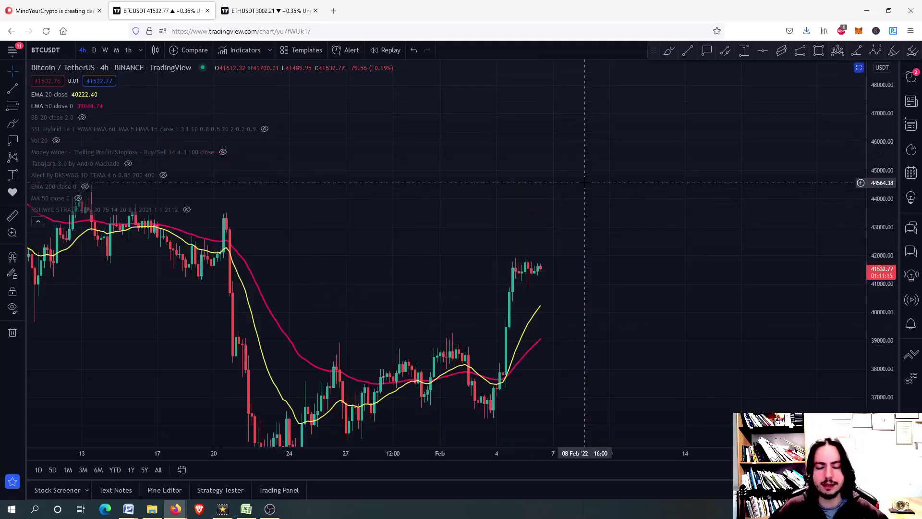
{"action": "left_click_drag", "start_coordinate": [578, 185], "coordinate": [552, 131]}
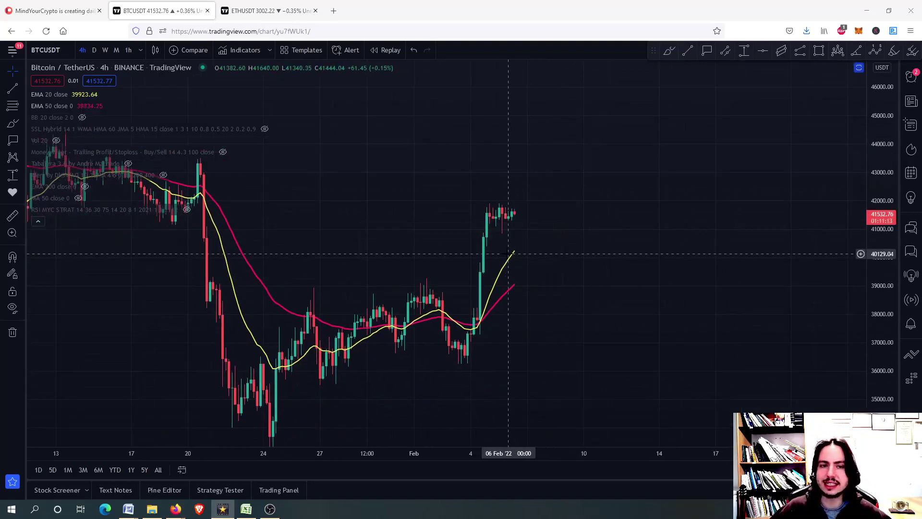
Step: Switch to the ETHUSDT chart and compare the 0 Fibonacci level with the January 2022 candles on the 4-hour timeframe
{"action": "left_click", "coordinate": [297, 11]}
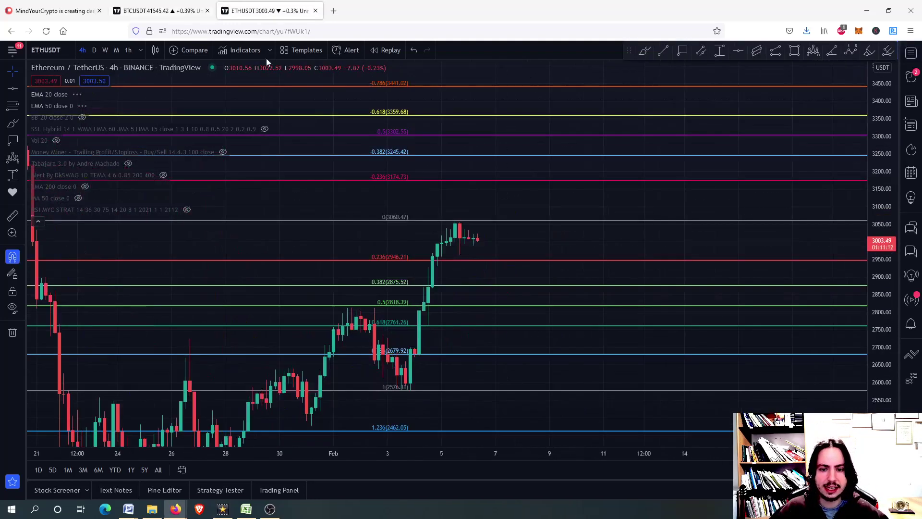
{"action": "scroll", "coordinate": [504, 217], "scroll_direction": "down", "scroll_amount": 3}
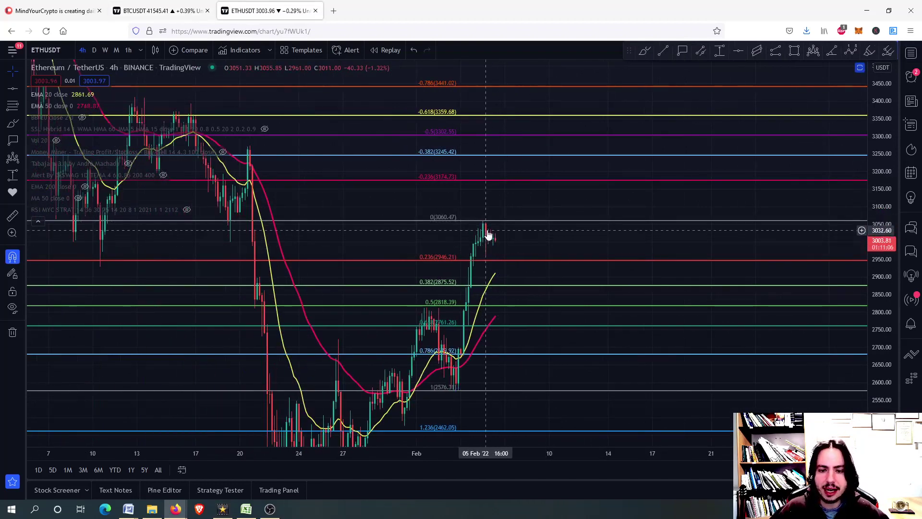
{"action": "scroll", "coordinate": [487, 231], "scroll_direction": "up", "scroll_amount": 2}
{"action": "left_click_drag", "start_coordinate": [249, 236], "coordinate": [383, 238]}
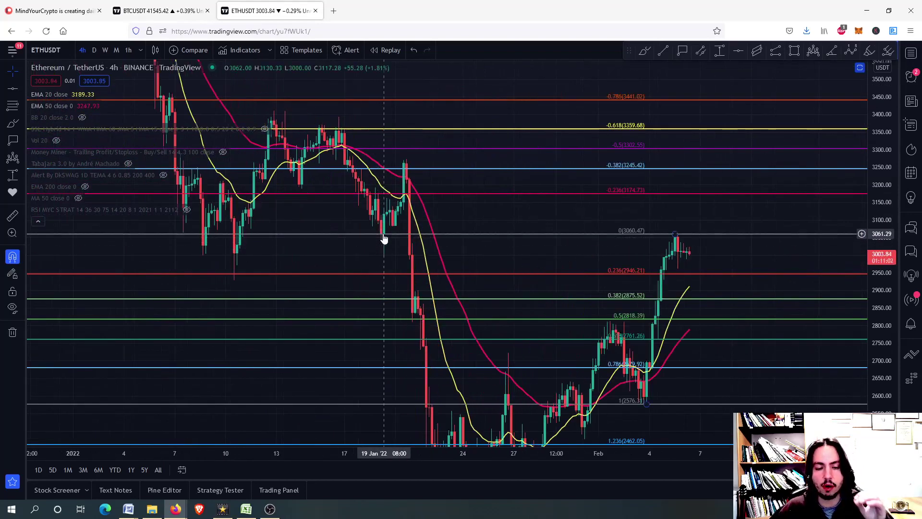
Step: Add price labels to the Ethereum chart reading 3059.92 at Fibonacci level 0, 2946.75 at 0.236 and 2879.38 near 0.382
{"action": "left_click", "coordinate": [682, 51]}
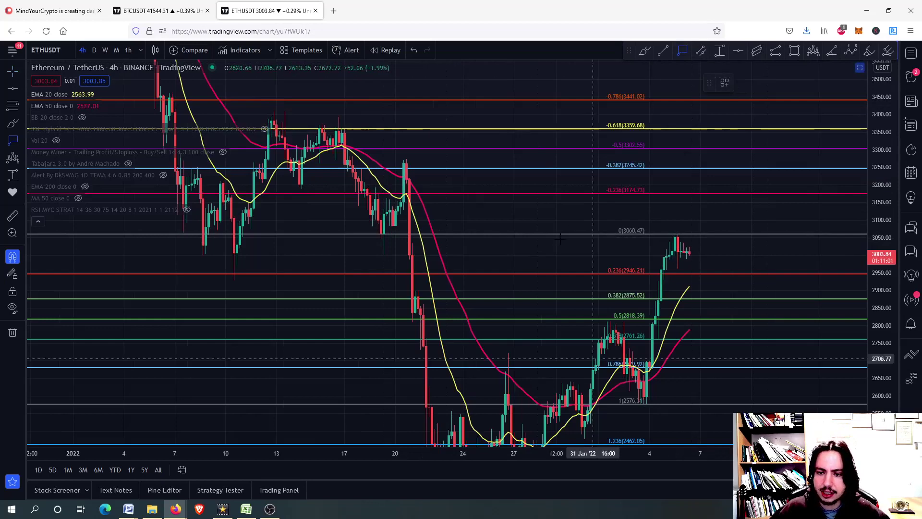
{"action": "left_click", "coordinate": [723, 234]}
{"action": "left_click_drag", "start_coordinate": [723, 234], "coordinate": [480, 244]}
{"action": "scroll", "coordinate": [483, 243], "scroll_direction": "up", "scroll_amount": 2}
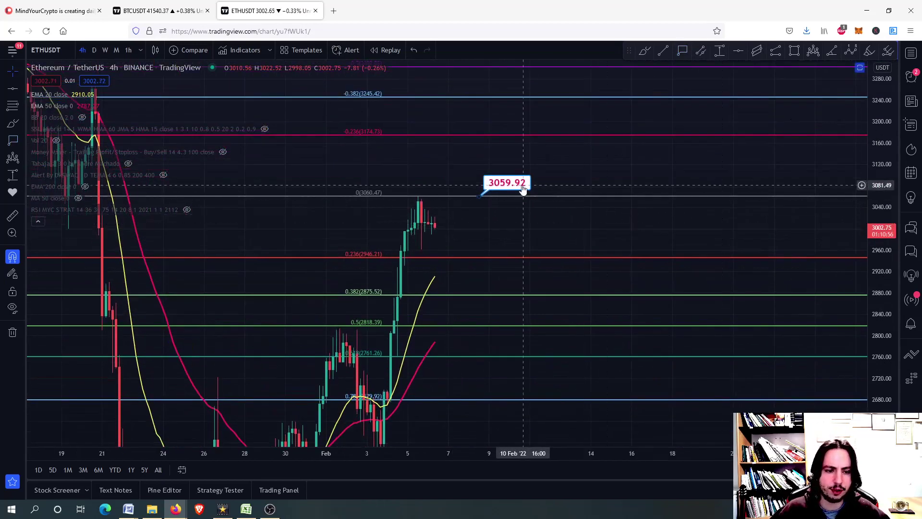
{"action": "left_click_drag", "start_coordinate": [481, 196], "coordinate": [505, 286]}
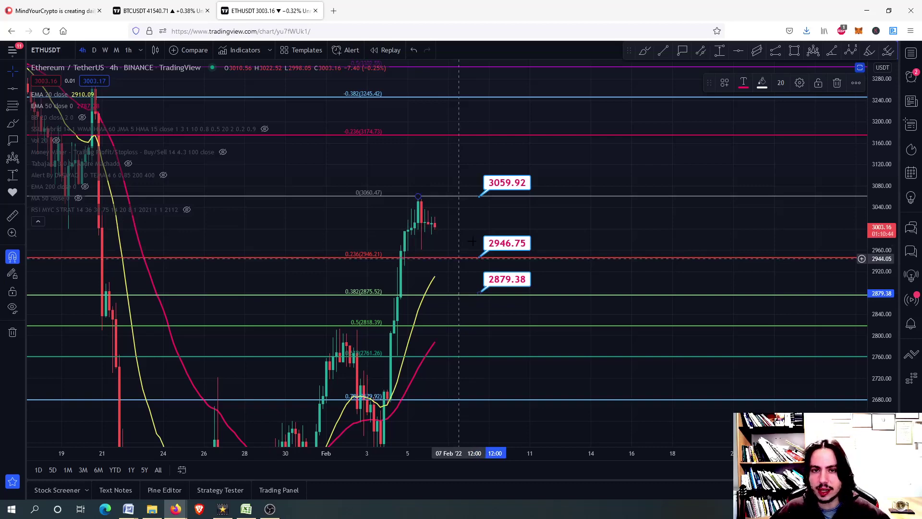
{"action": "left_click_drag", "start_coordinate": [504, 151], "coordinate": [550, 289]}
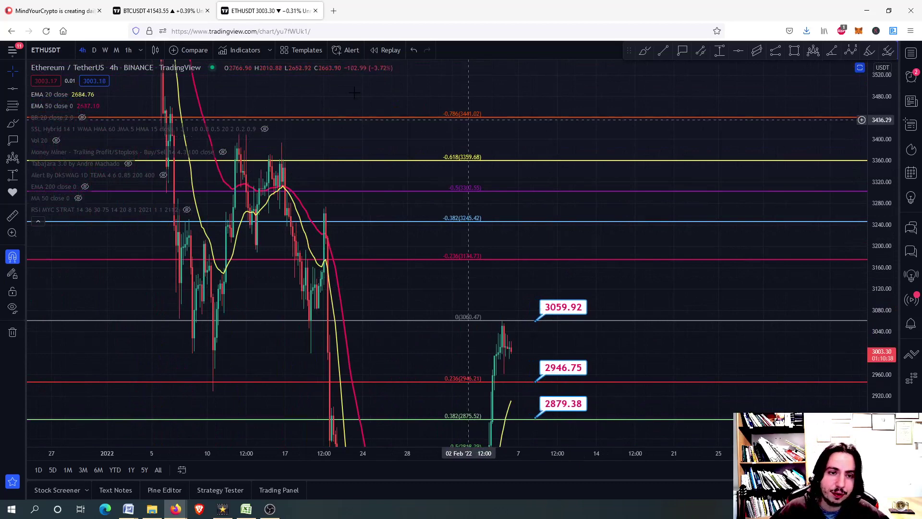
Step: Return to the BTCUSDT chart, change it to the daily timeframe and examine the recent price action below the EMA 50 line
{"action": "key", "text": "ctrl+shift+Tab"}
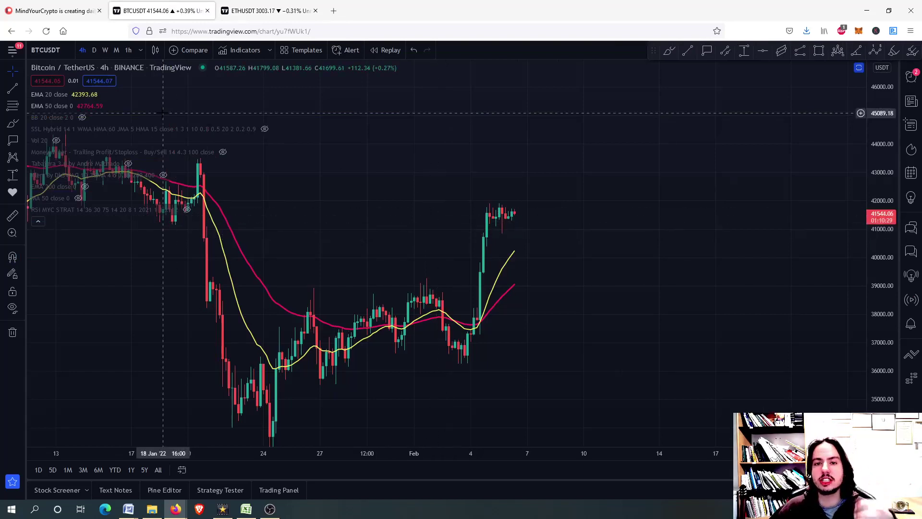
{"action": "left_click", "coordinate": [94, 50]}
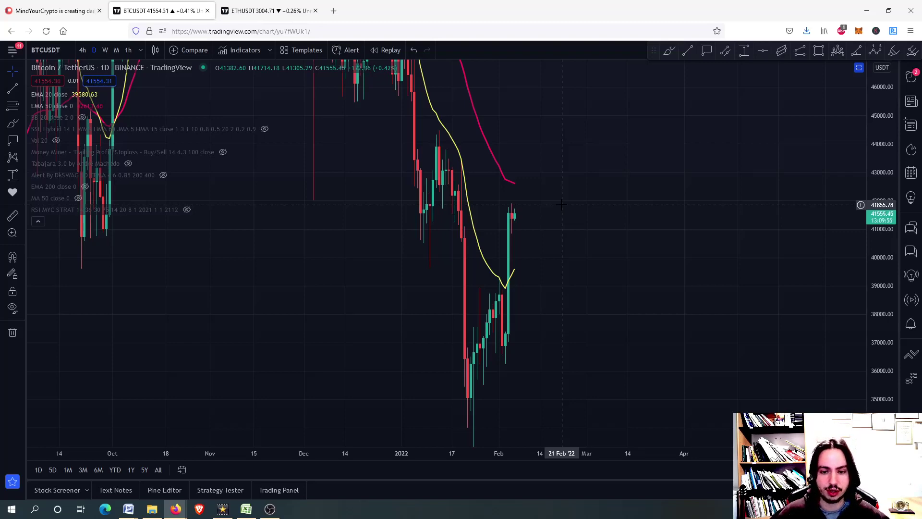
{"action": "left_click_drag", "start_coordinate": [562, 205], "coordinate": [547, 276]}
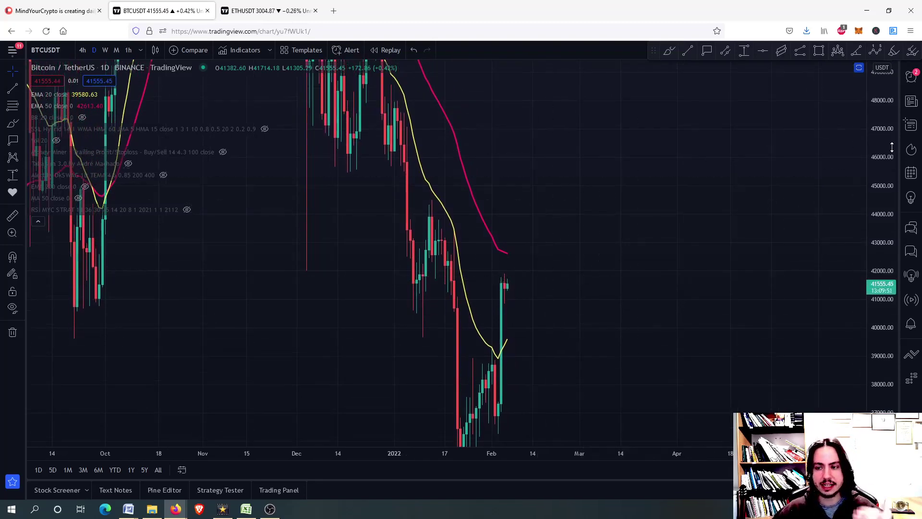
{"action": "left_click_drag", "start_coordinate": [888, 146], "coordinate": [817, 266]}
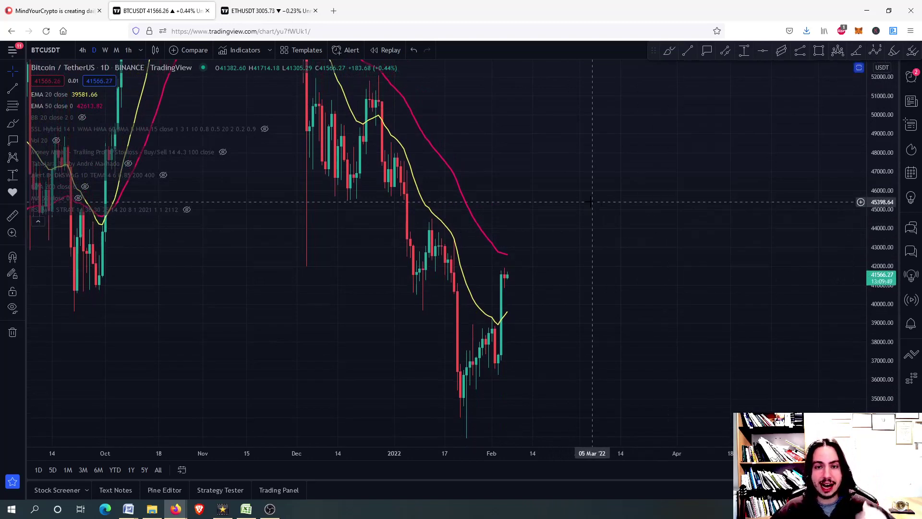
{"action": "left_click_drag", "start_coordinate": [582, 176], "coordinate": [579, 263]}
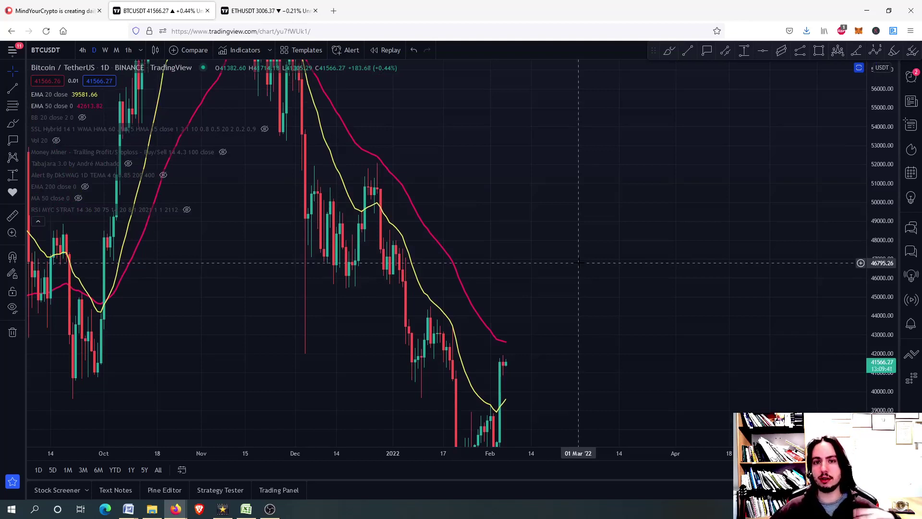
Step: Compare Bitcoin's recent price against the EMA 20 and EMA 50 on the 4-hour timeframe, and return the chart to daily
{"action": "left_click_drag", "start_coordinate": [578, 263], "coordinate": [552, 159]}
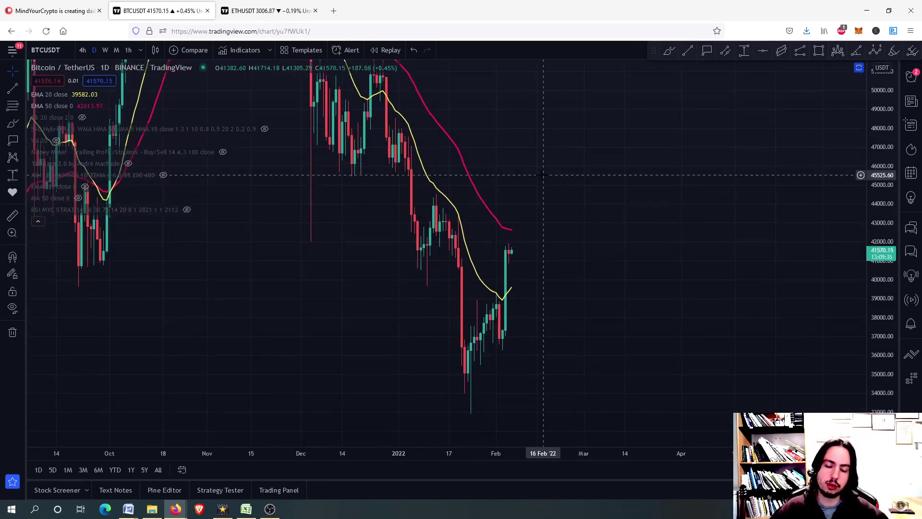
{"action": "left_click_drag", "start_coordinate": [543, 175], "coordinate": [564, 245]}
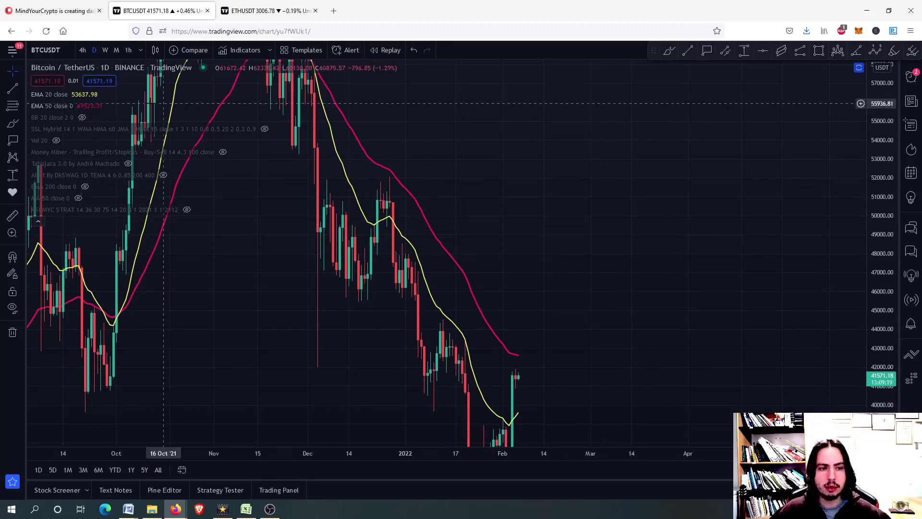
{"action": "left_click", "coordinate": [85, 50]}
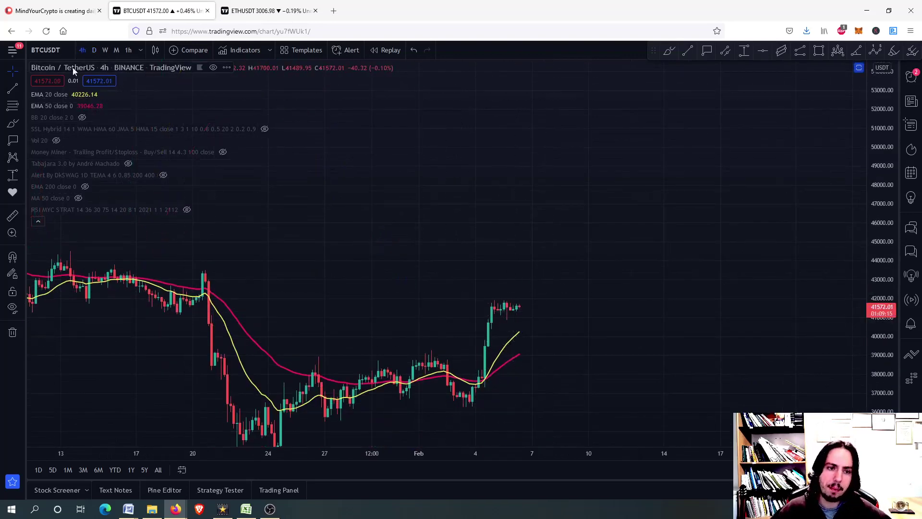
{"action": "left_click", "coordinate": [95, 50]}
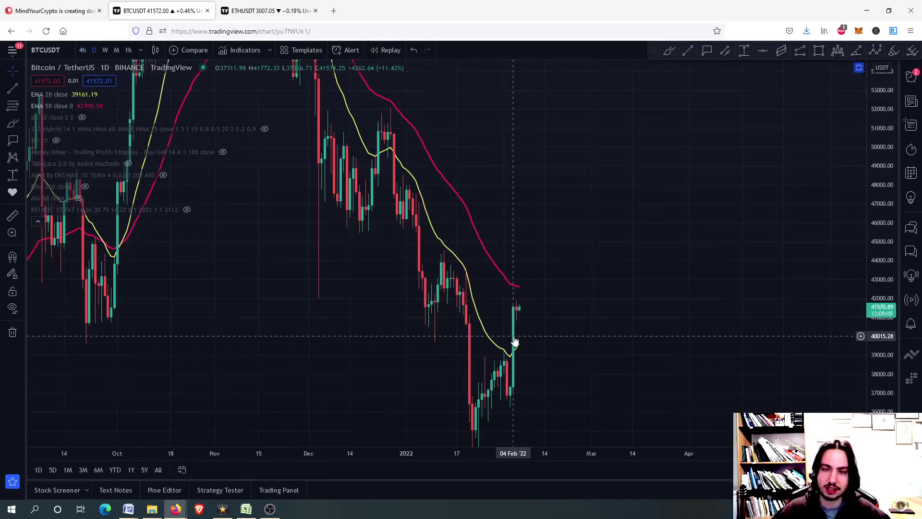
Step: Examine Bitcoin's daily candles from August 2021 to February 2022 against the EMA 20 and EMA 50 lines, ending on the latest candles
{"action": "mouse_move", "coordinate": [514, 341]}
{"action": "left_mouse_down"}
{"action": "mouse_move", "coordinate": [547, 320]}
{"action": "mouse_move", "coordinate": [583, 371]}
{"action": "mouse_move", "coordinate": [524, 356]}
{"action": "left_mouse_up"}
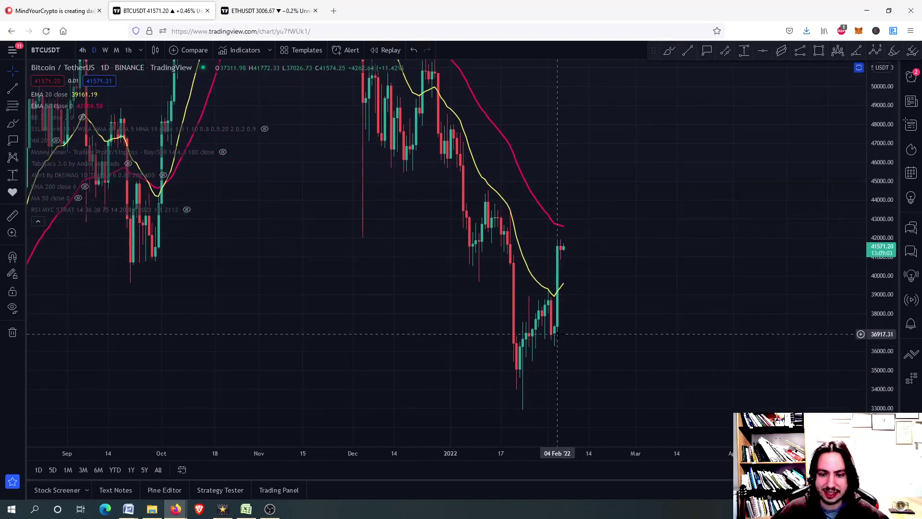
{"action": "left_click_drag", "start_coordinate": [560, 267], "coordinate": [443, 298]}
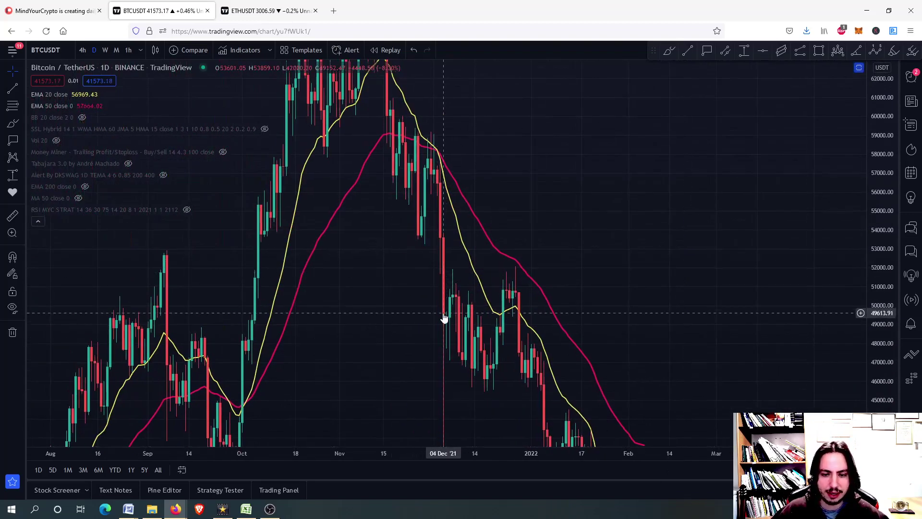
{"action": "left_click_drag", "start_coordinate": [625, 315], "coordinate": [470, 109]}
{"action": "scroll", "coordinate": [498, 319], "scroll_direction": "up", "scroll_amount": 3}
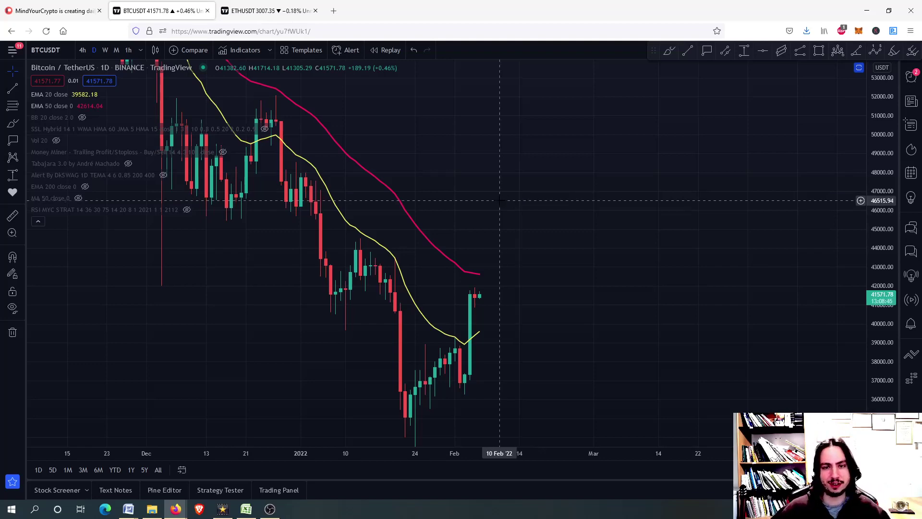
Step: Switch to the MindYourCrypto Patreon page to view the €30 membership tier, and return to the BTCUSDT chart
{"action": "left_click", "coordinate": [22, 7]}
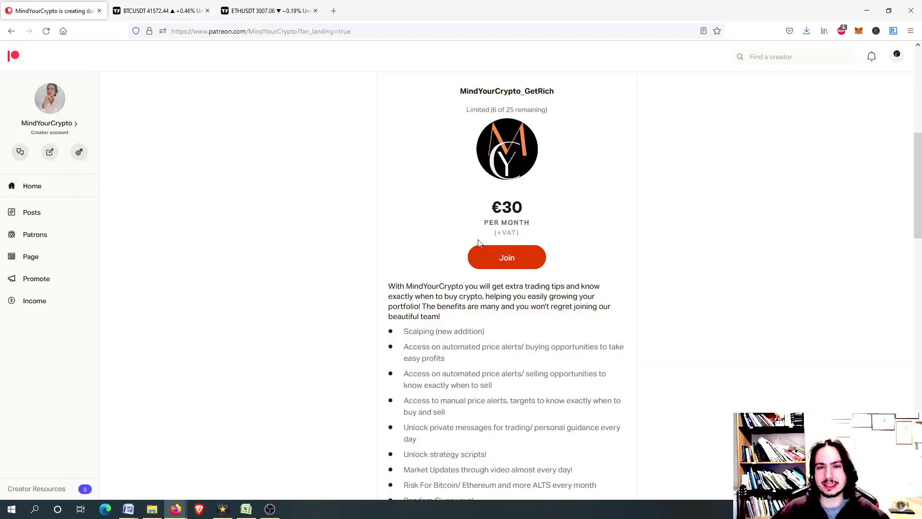
{"action": "left_click", "coordinate": [183, 5]}
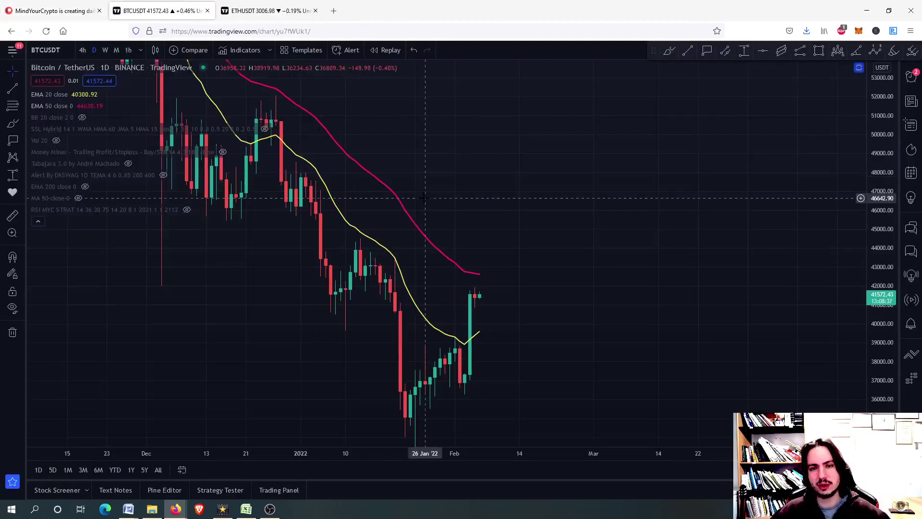